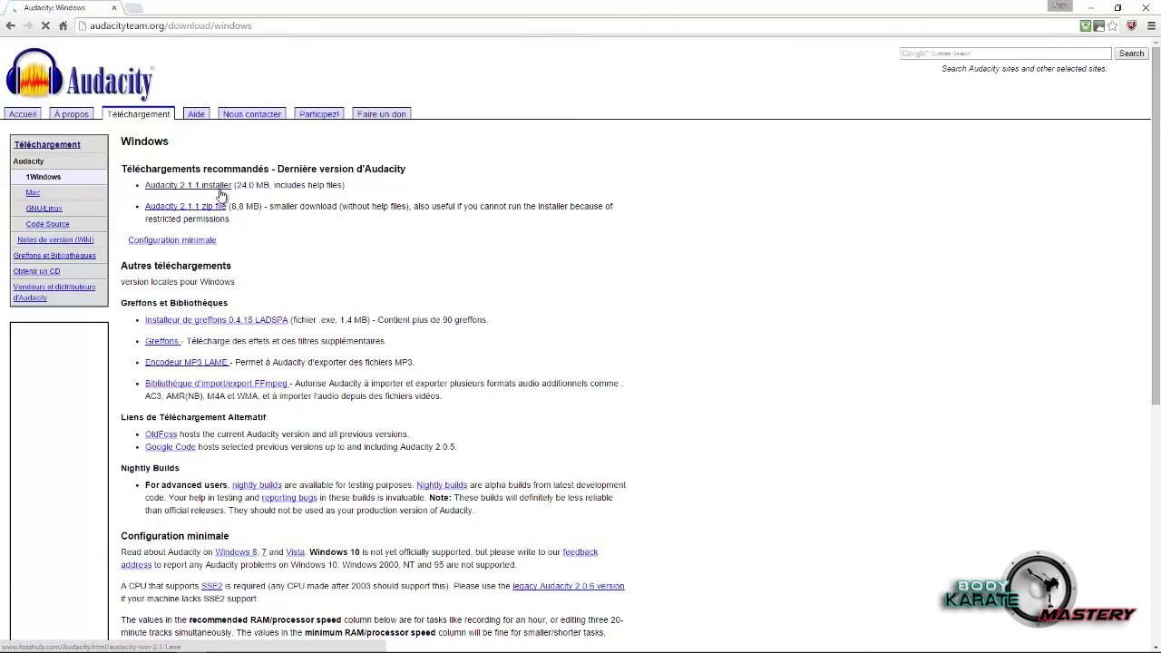
Step: Download the Audacity 2.1.1 Windows installer and open the browser's download list
left_click(220, 195)
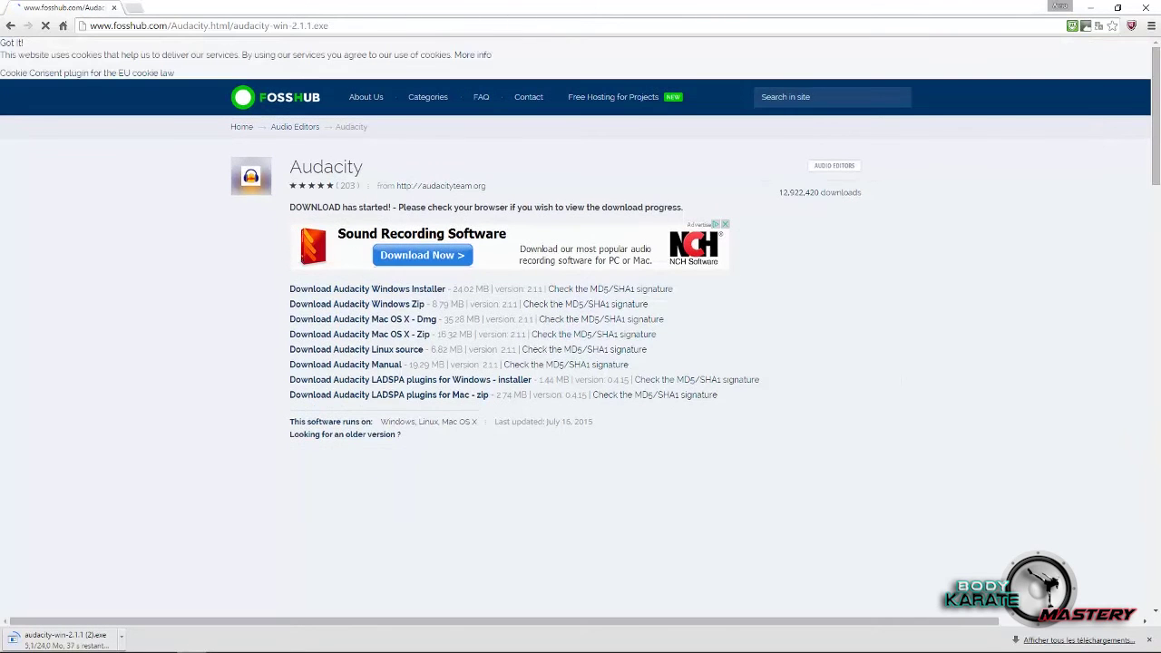
left_click(1151, 26)
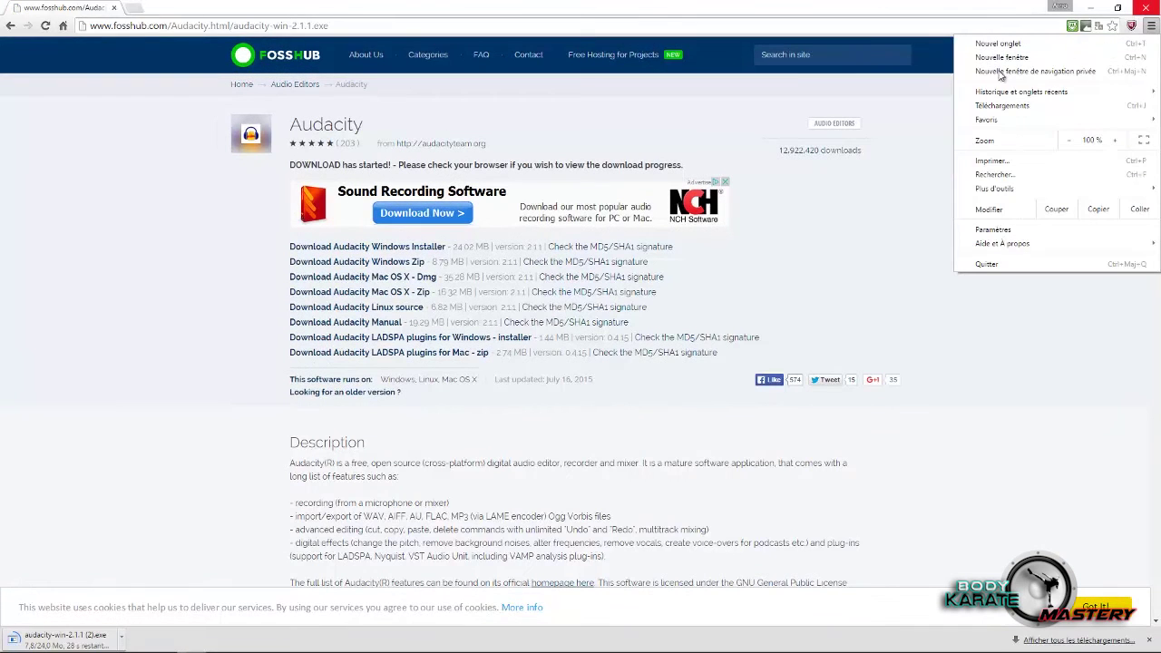
left_click(1009, 106)
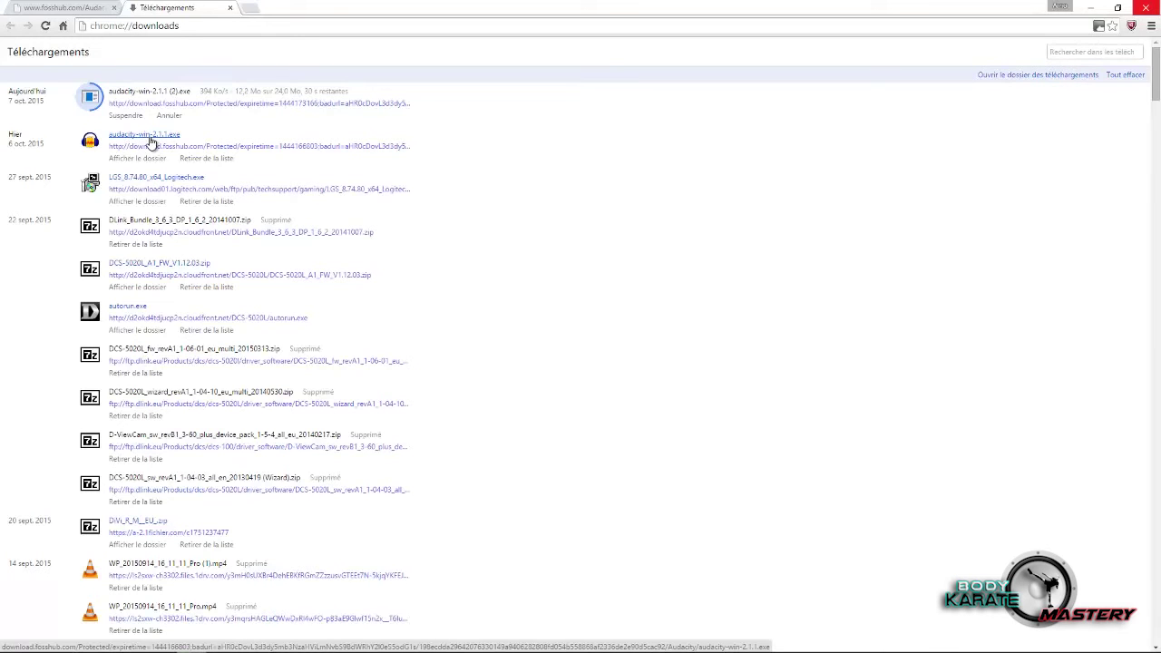
Step: Allow the Audacity installer to make changes to the computer and accept Français as the setup language
left_click(1090, 7)
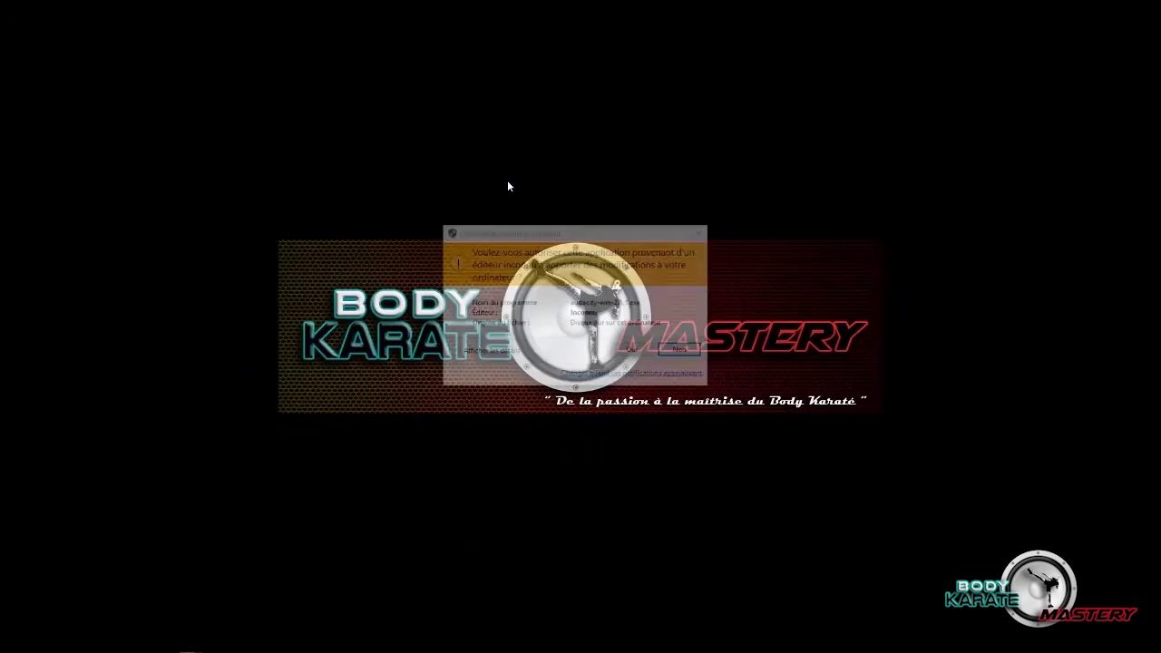
left_click(635, 352)
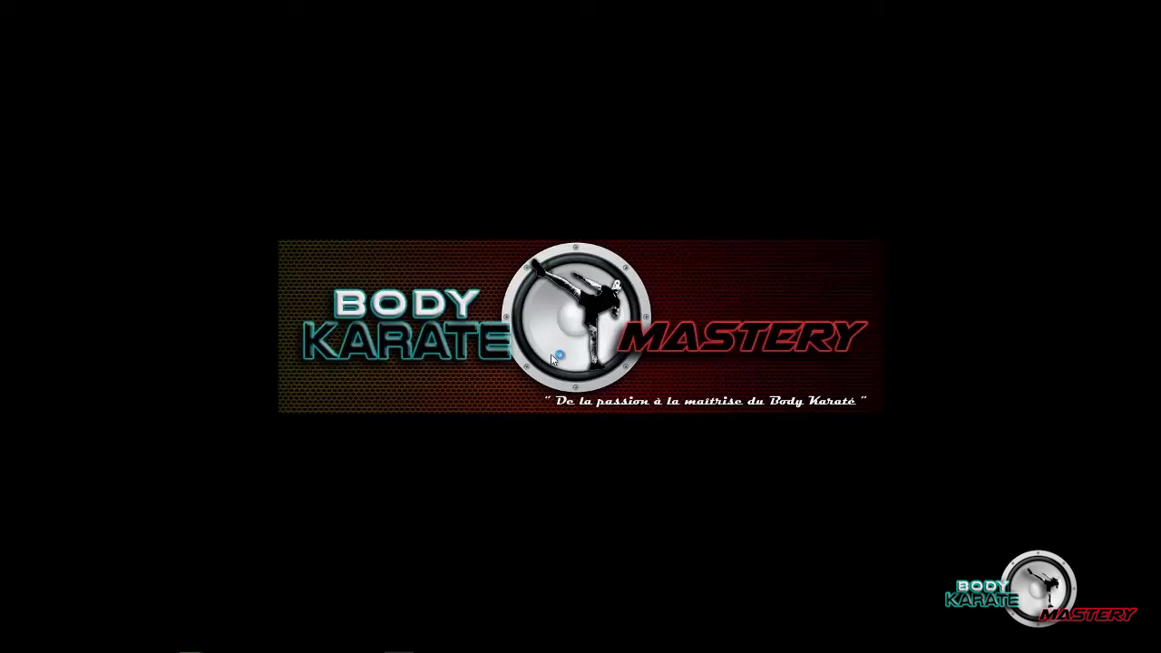
left_click_drag(559, 293, 513, 274)
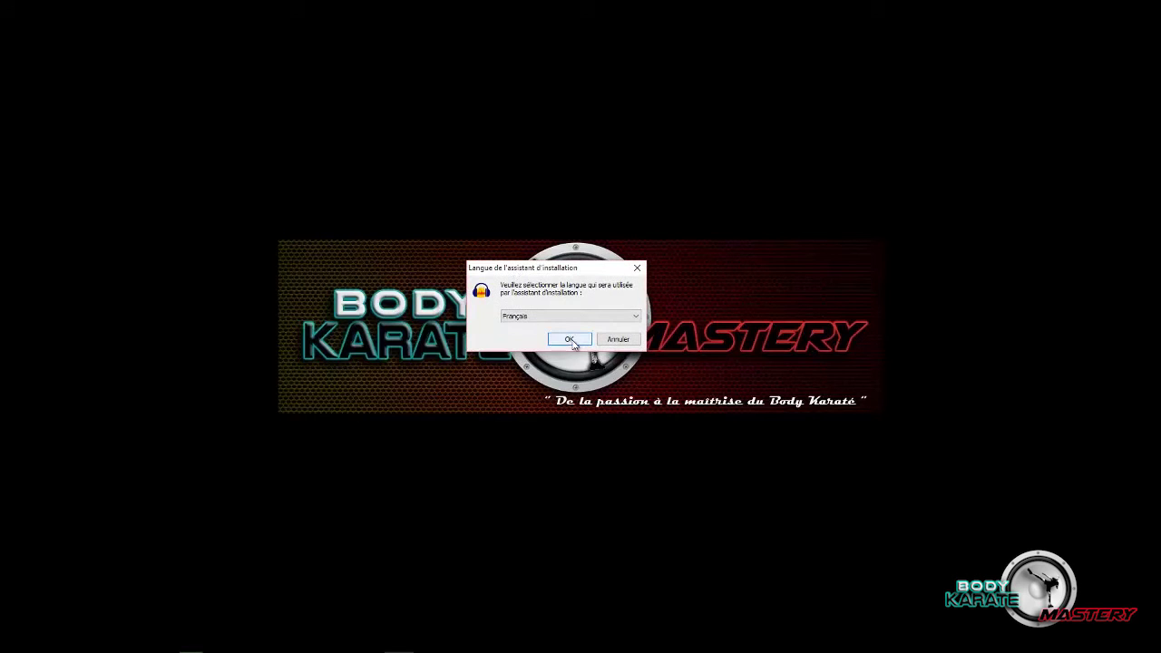
left_click_drag(521, 272, 531, 285)
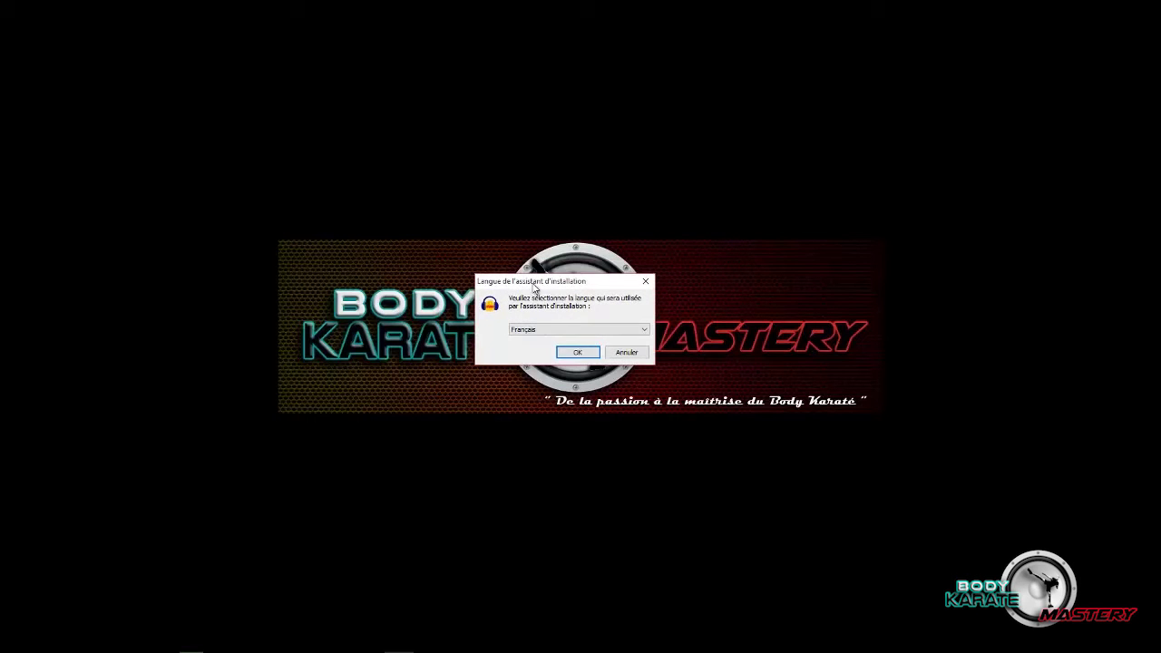
left_click(578, 354)
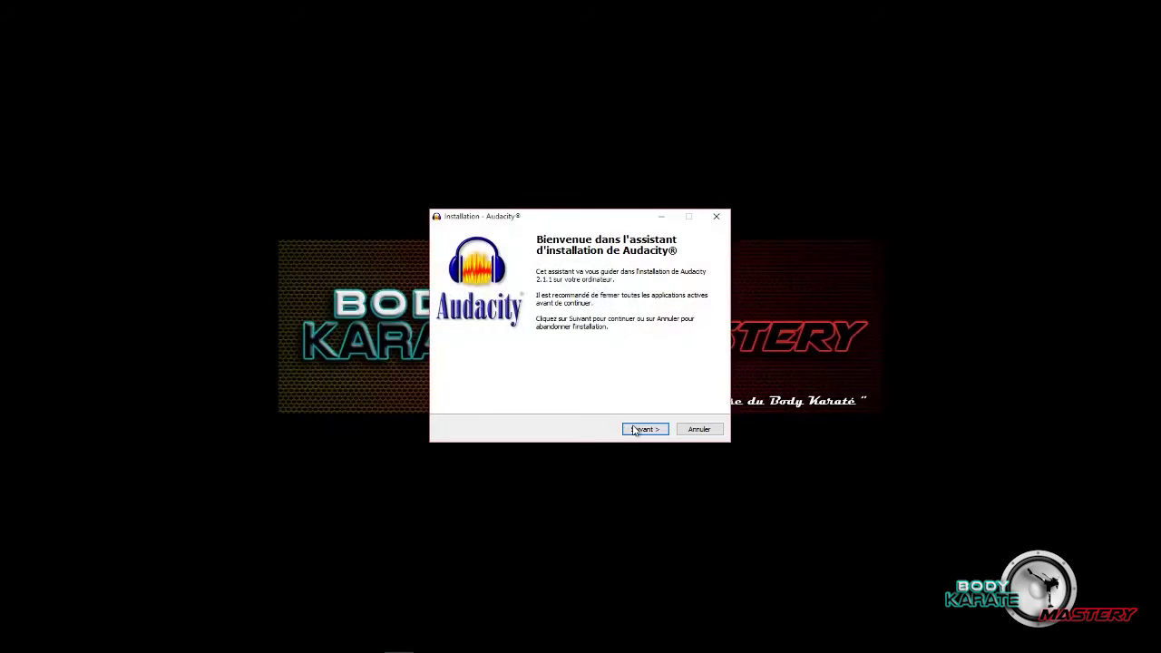
Step: Advance through the setup wizard, keeping the folder C:\Program Files (x86)\Audacity and enabling the desktop icon and the preferences reset
left_click(638, 430)
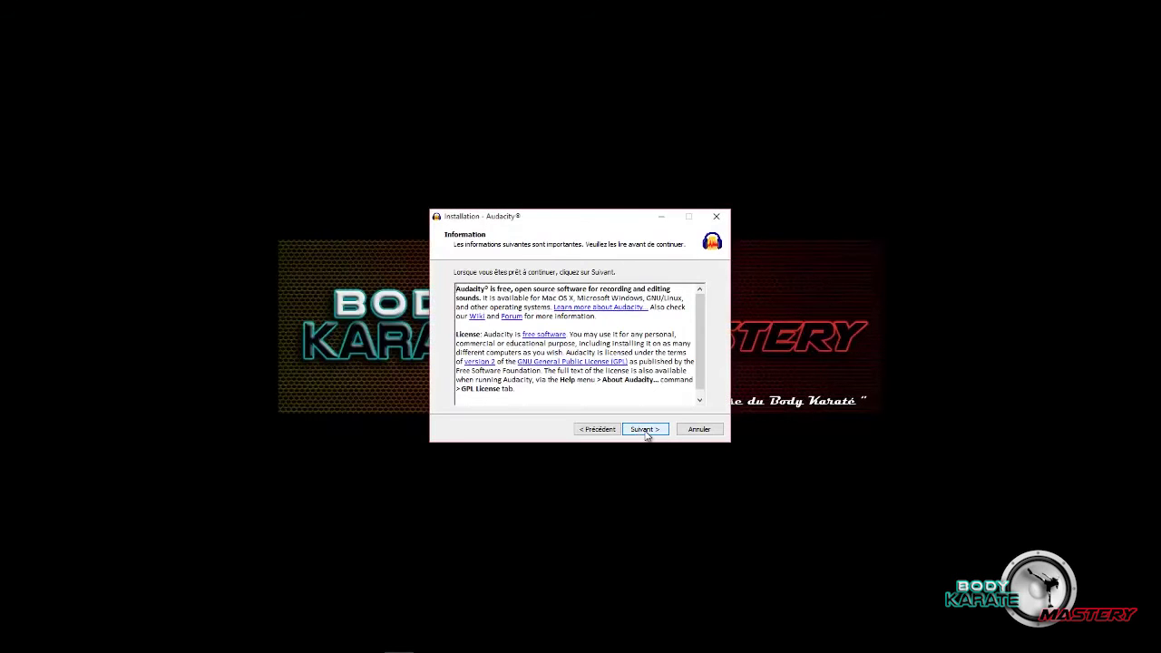
left_click(649, 432)
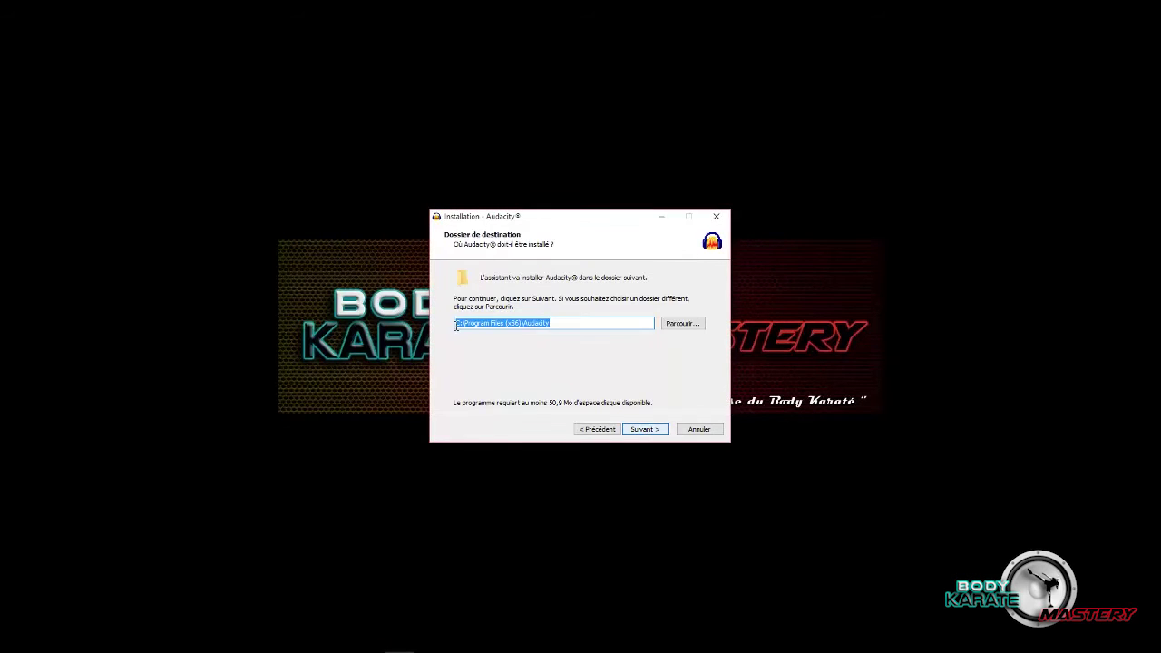
left_click(647, 433)
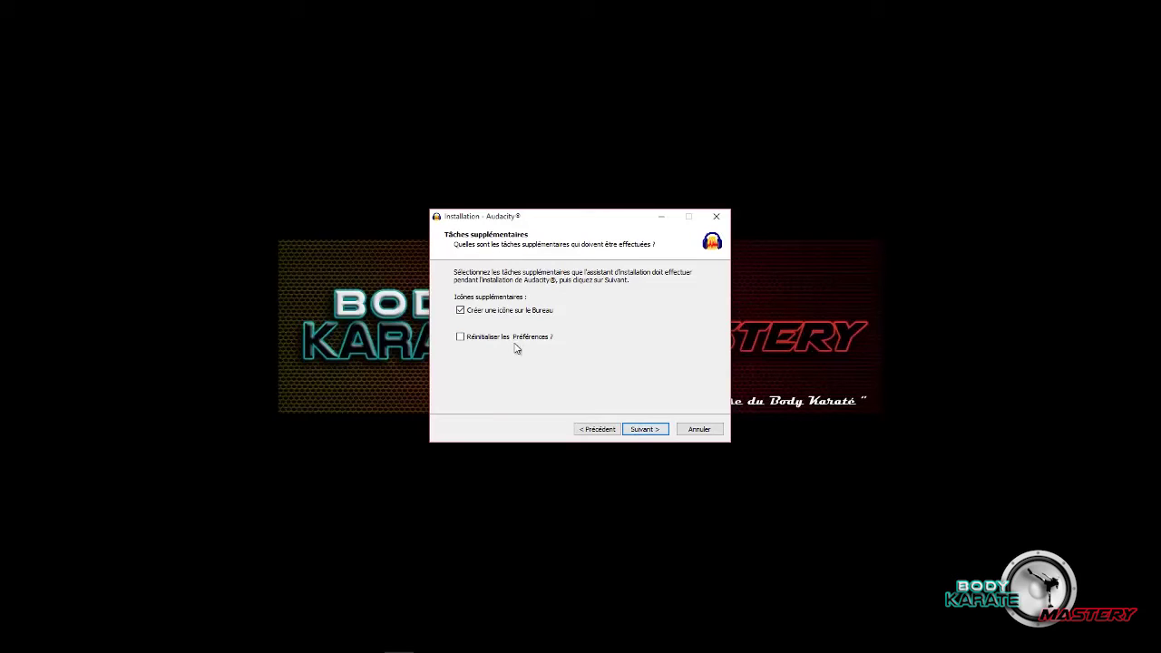
left_click(646, 432)
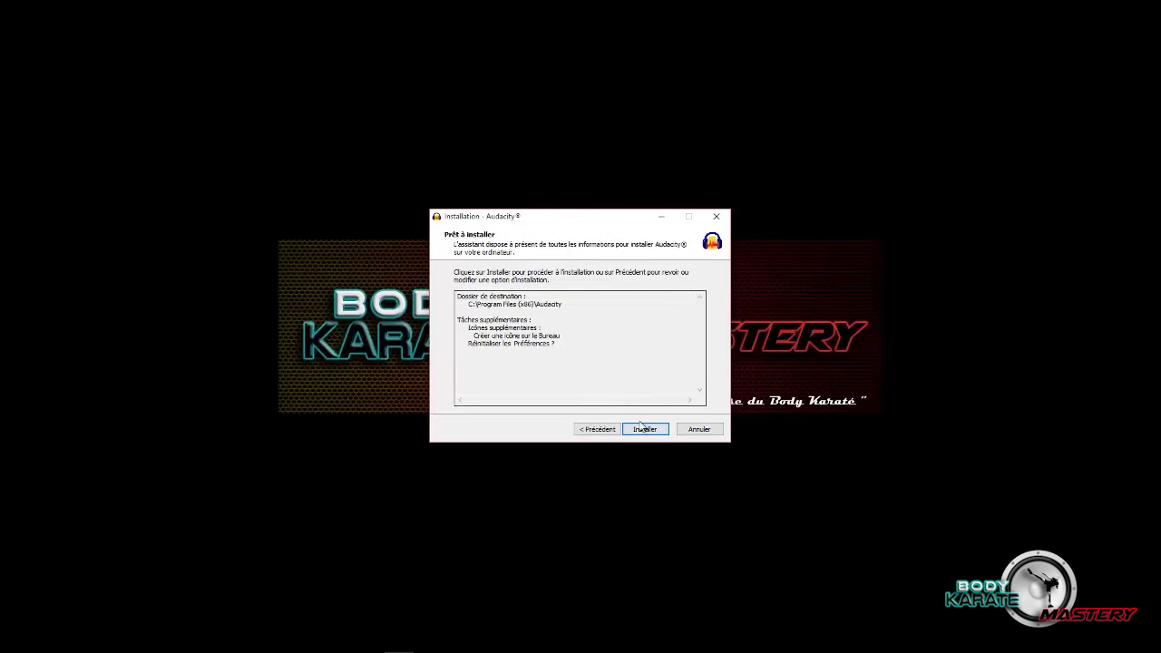
Step: Go back to review the additional setup tasks, keep both options enabled, and install Audacity
left_click(642, 433)
left_click(603, 428)
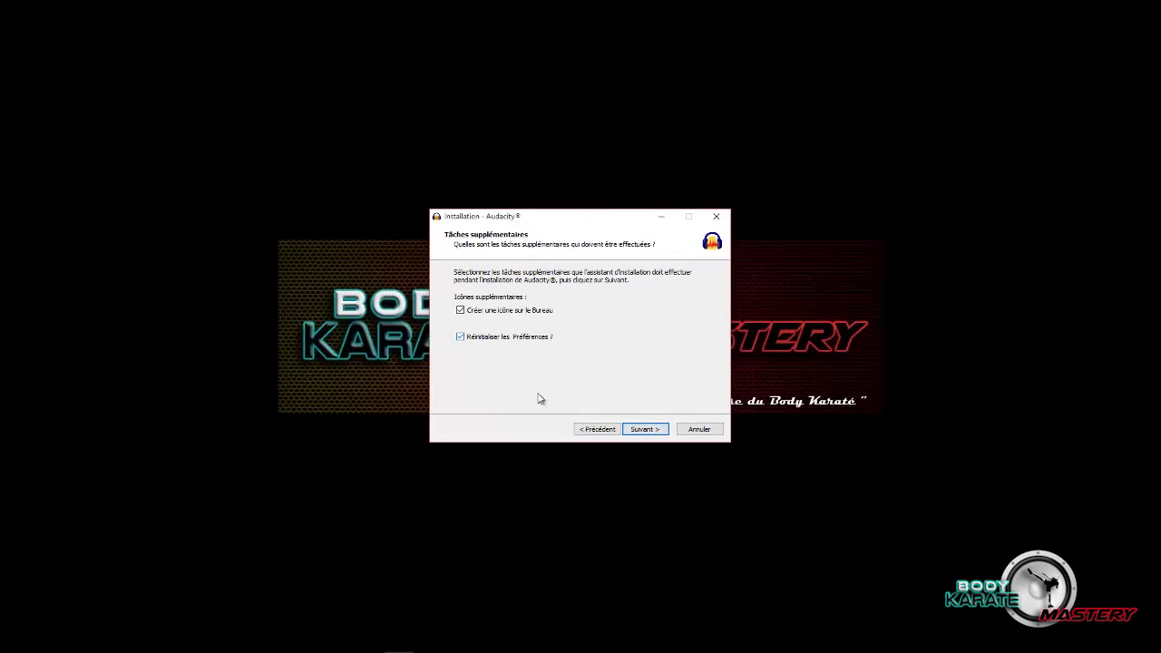
left_click(635, 430)
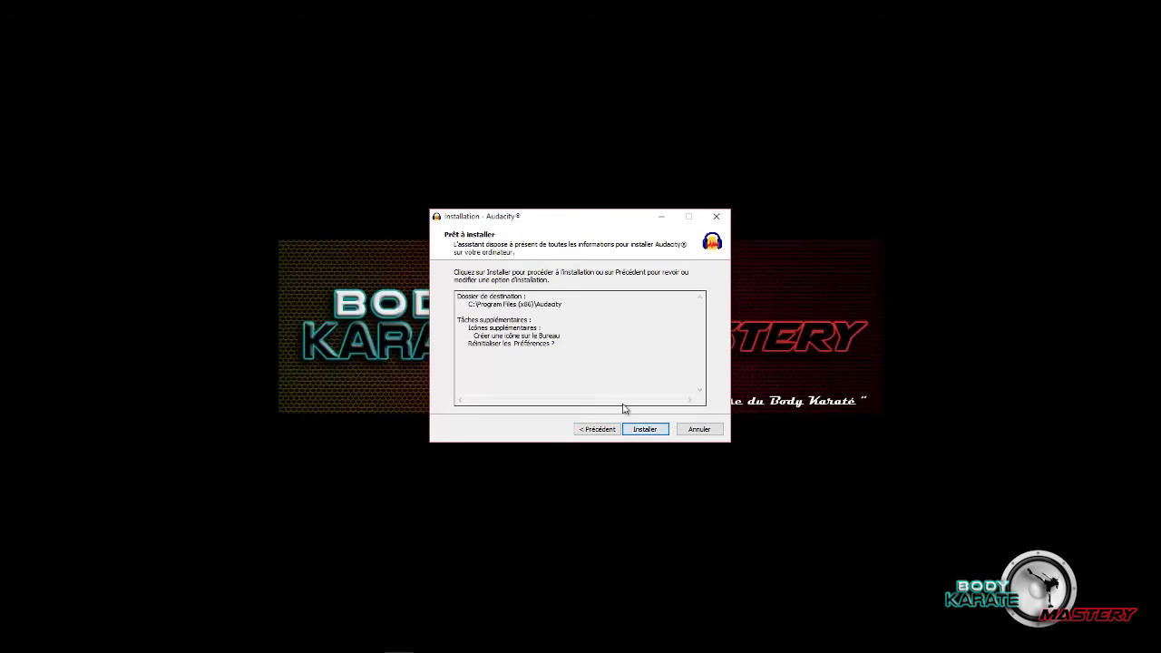
left_click(644, 430)
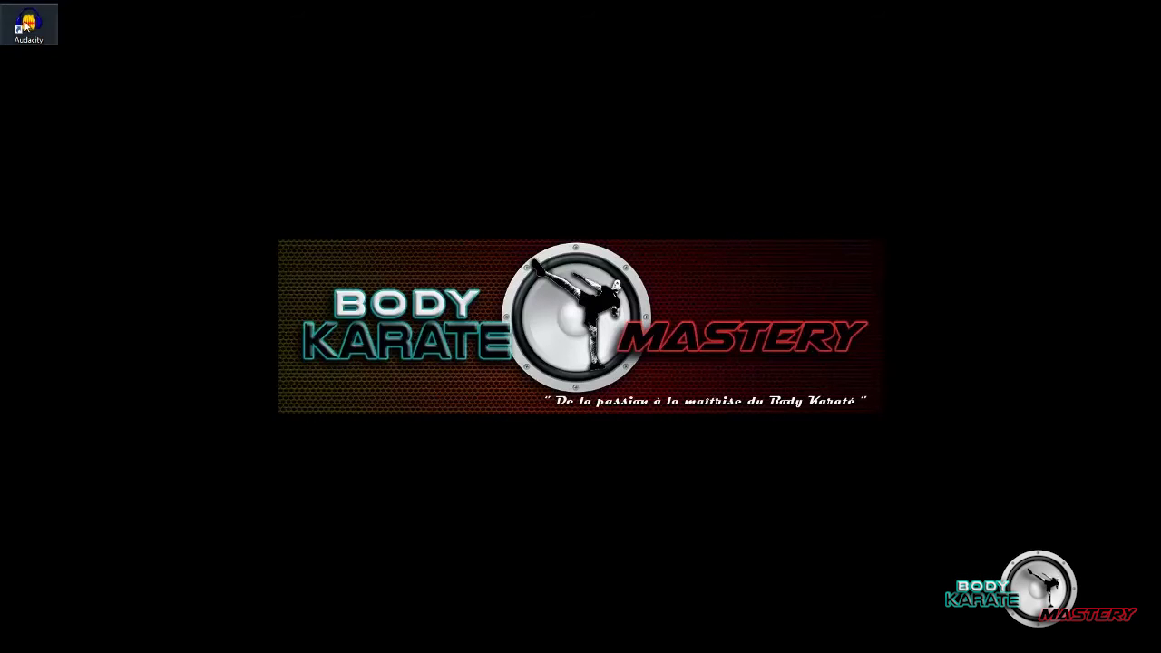
Step: Move the Audacity shortcut toward the middle of the desktop, launch the program and dismiss its welcome message
left_click_drag(28, 23, 422, 191)
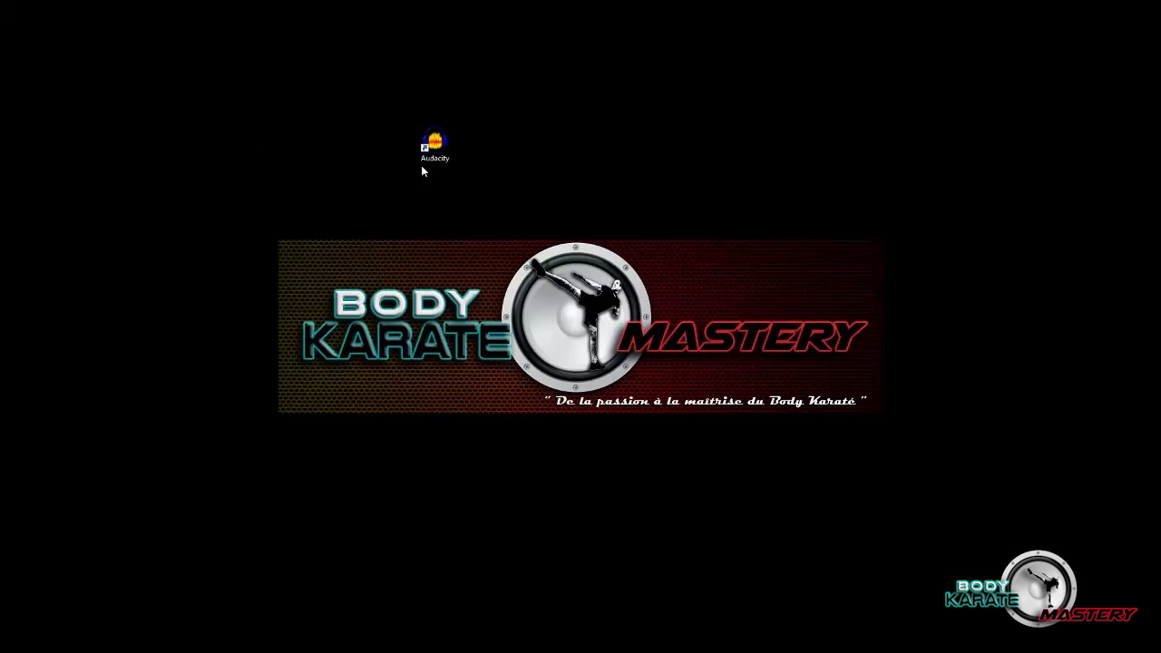
double_click(437, 154)
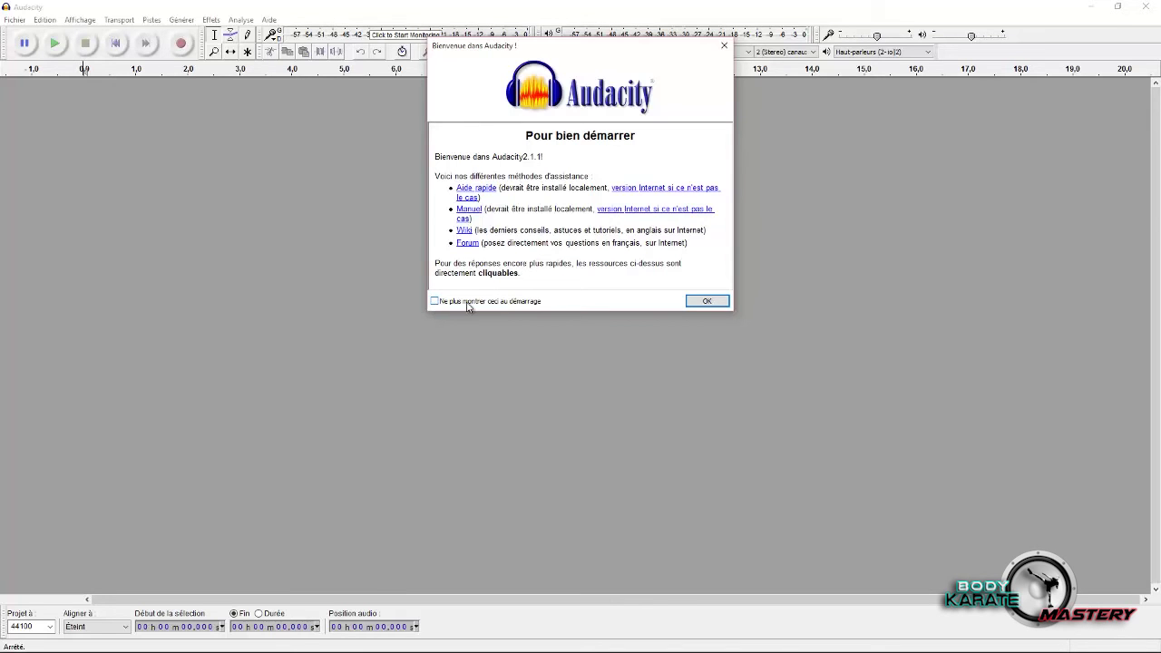
left_click(705, 301)
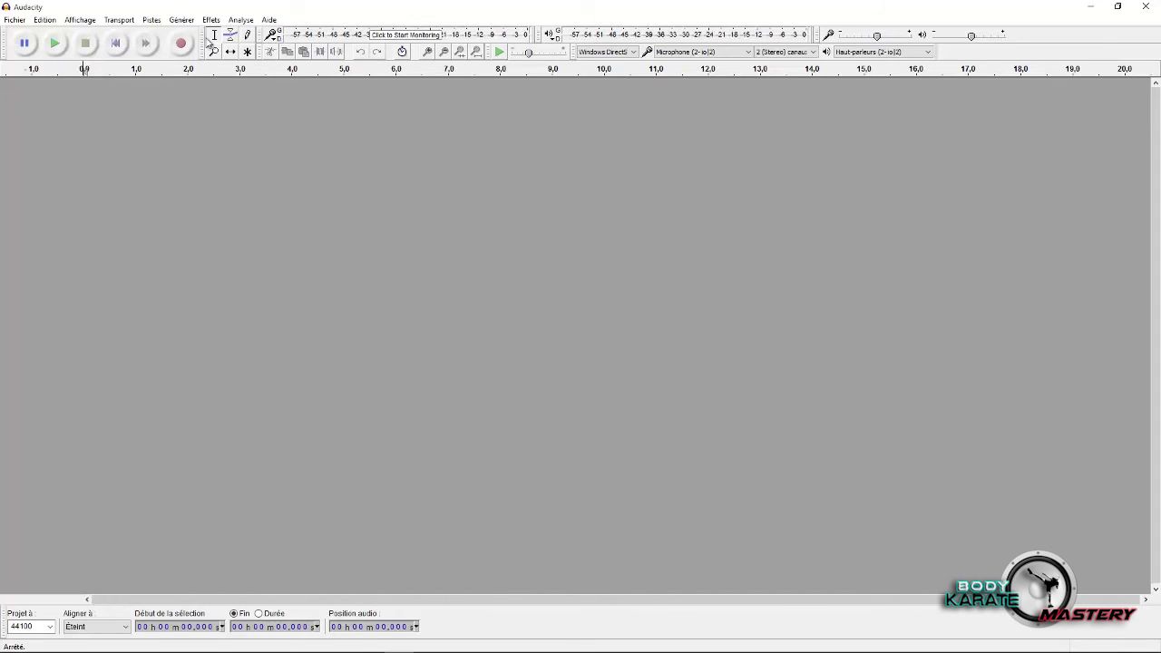
Step: Dock the Transport toolbar at the start of the lower toolbar dock and the Tools toolbar at the start of the upper dock
mouse_move(201, 45)
left_mouse_down()
mouse_move(253, 154)
mouse_move(308, 188)
left_mouse_up()
left_click_drag(6, 46, 13, 635)
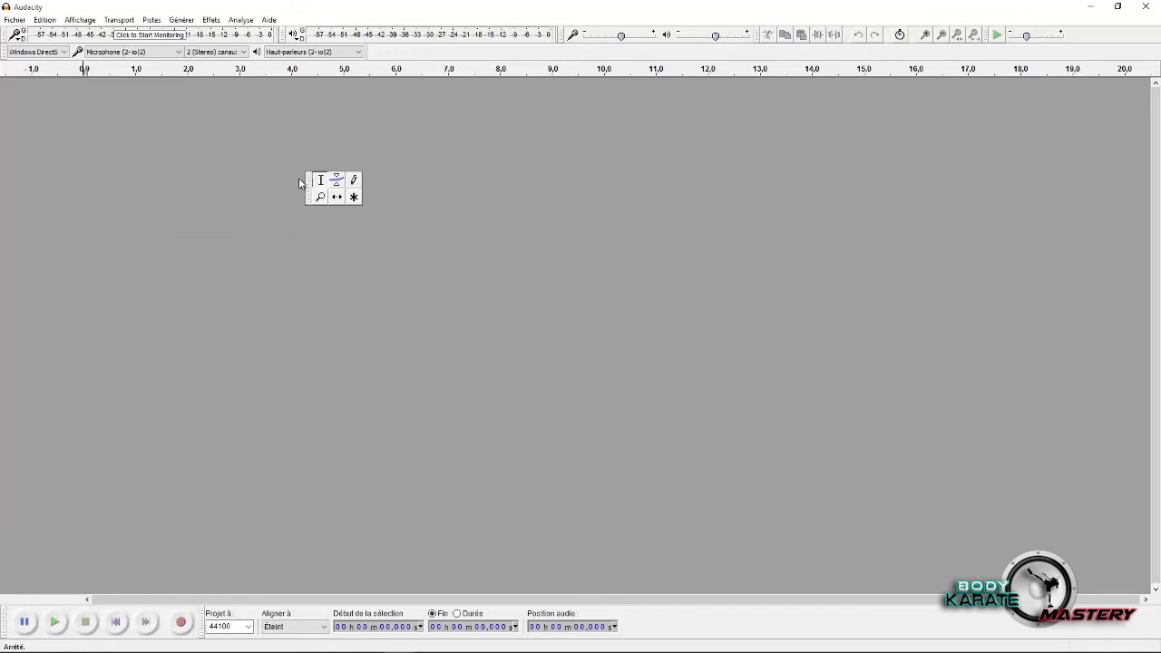
left_click_drag(299, 182, 378, 49)
left_click_drag(7, 84, 504, 315)
left_click_drag(570, 396, 627, 632)
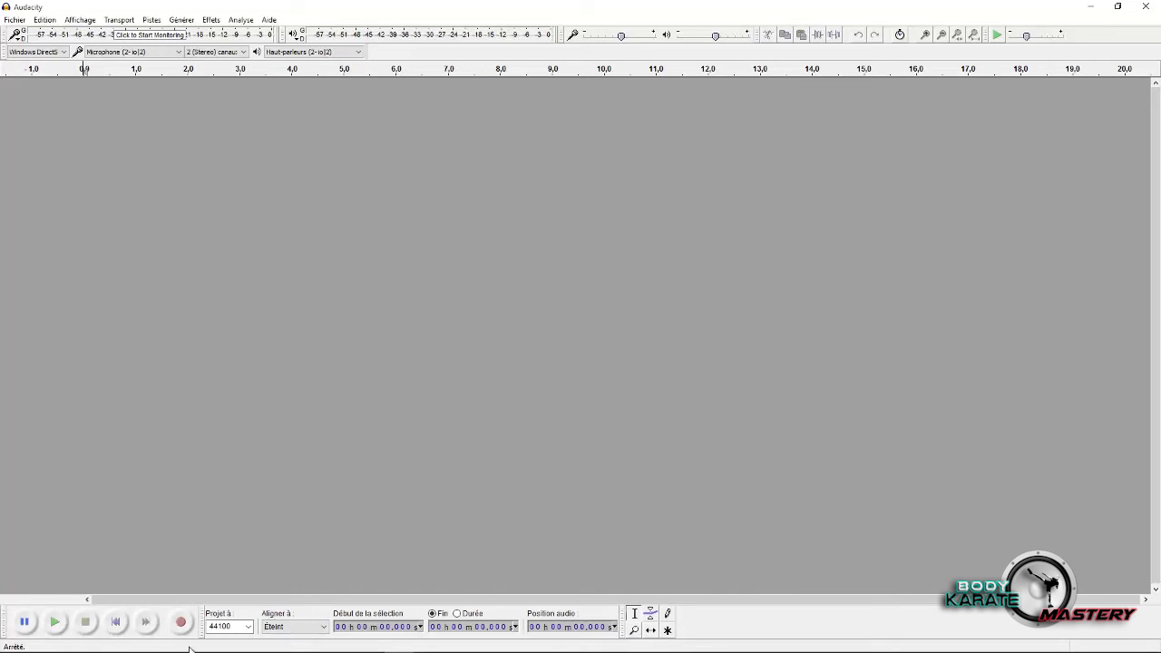
left_click_drag(622, 622, 5, 49)
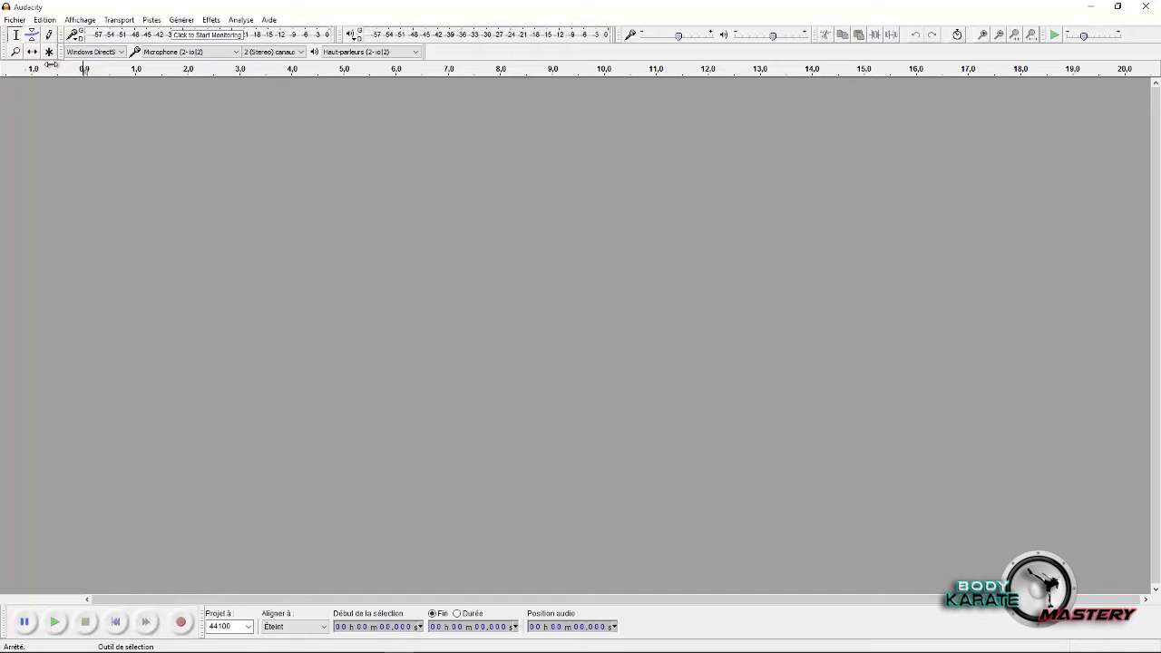
Step: Cycle repeatedly through the Selection, Envelope, Draw, Zoom, Time Shift and Multi tools
key("F6")
key("F5")
key("F4")
key("F3")
key("F2")
key("F6")
key("F5")
key("F4")
key("F3")
key("F2")
key("F1")
key("F6")
key("F5")
key("F4")
key("F3")
key("F2")
key("F1")
key("F2")
key("F1")
key("F2")
key("F3")
key("F5")
key("F6")
key("F1")
key("F2")
key("F4")
key("F3")
key("F2")
key("F3")
key("F2")
key("F3")
key("F1")
key("F2")
key("F3")
key("F2")
key("F6")
key("F5")
key("F4")
key("F3")
key("F4")
key("F5")
key("F4")
key("F3")
key("F4")
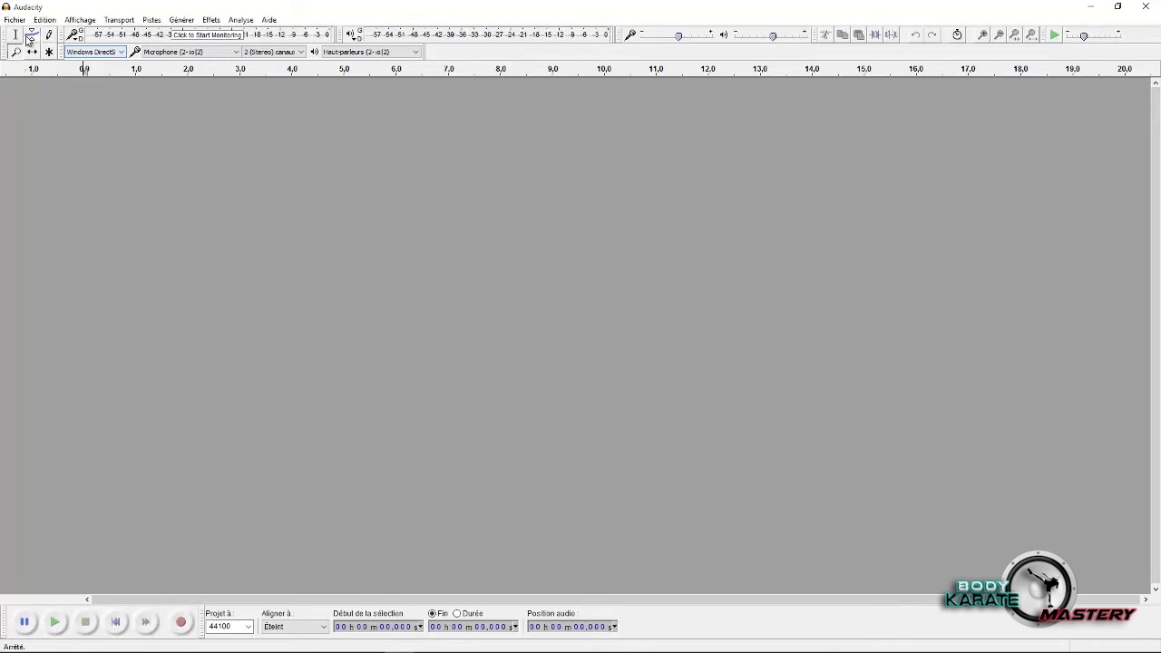
key("F5")
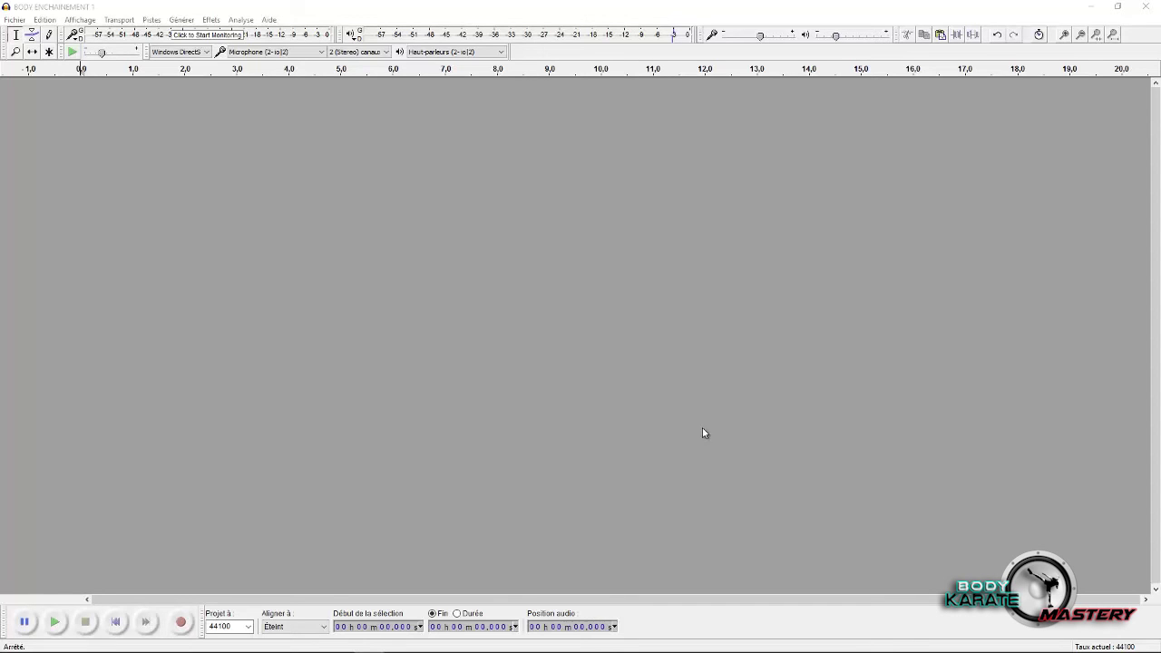
Step: Import the audio files BODY ENCHAINEMENT 1.mp3 and BODY ENCHAINEMENT 2.mp3 together from the Musique folder
left_click(19, 20)
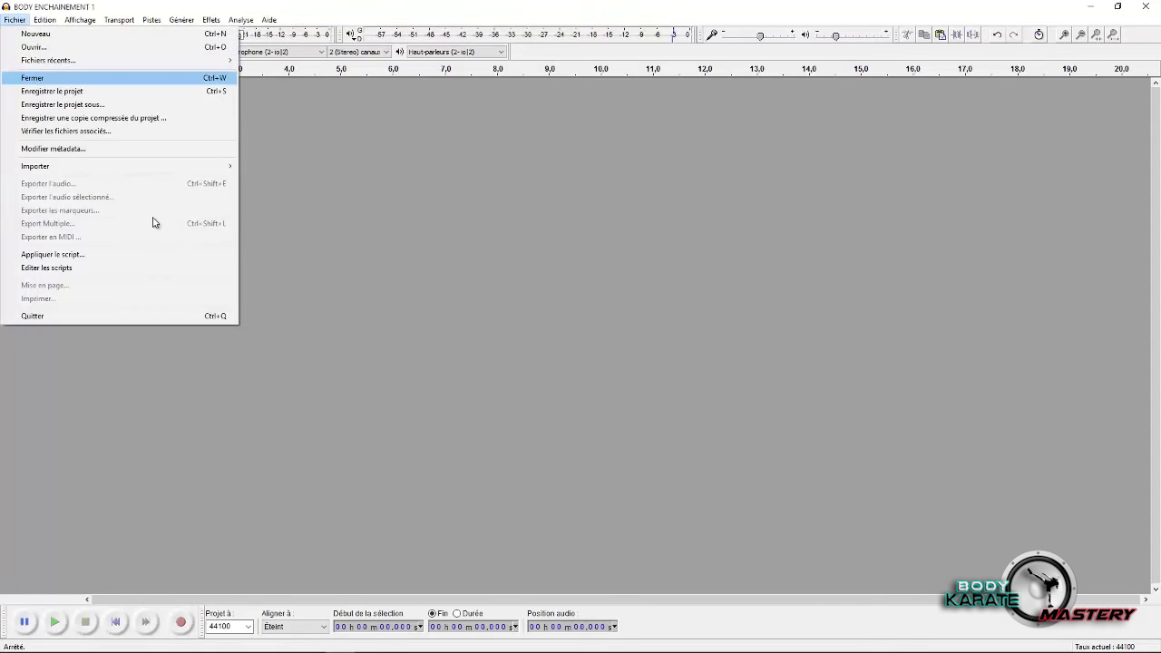
mouse_move(140, 166)
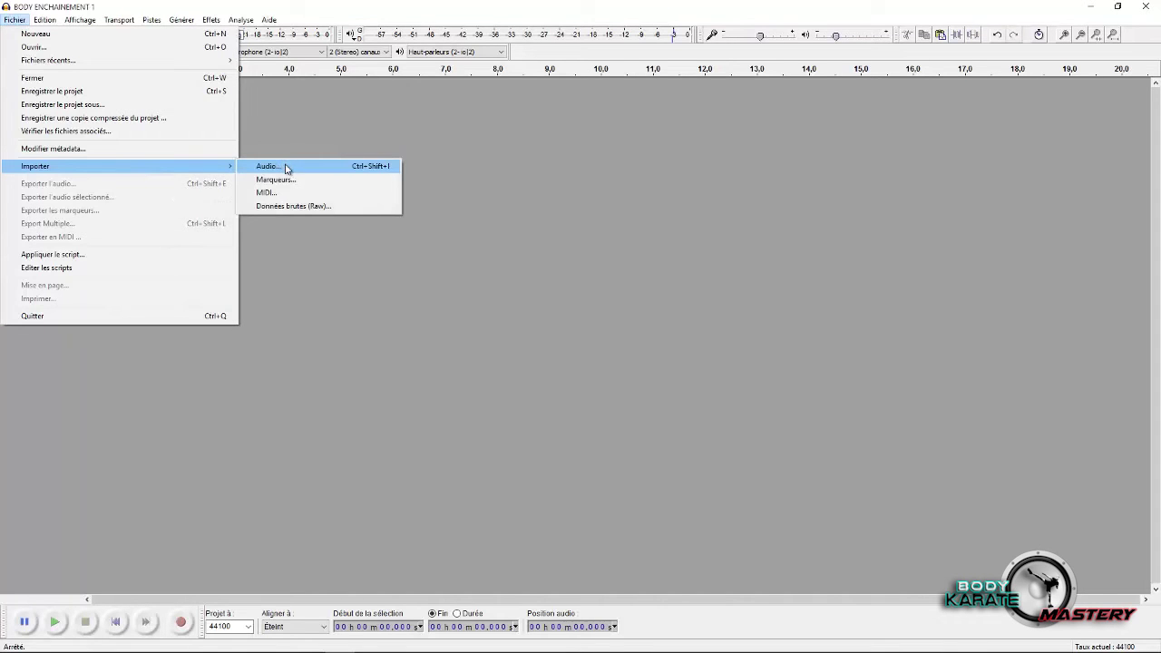
left_click(293, 172)
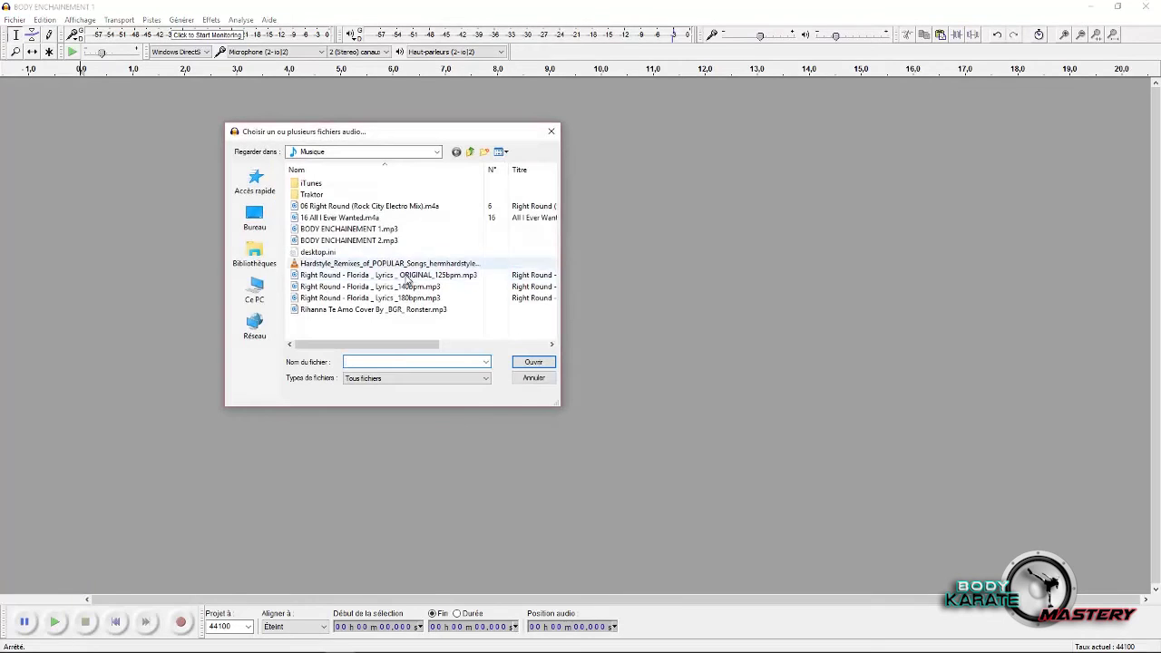
left_click(349, 229)
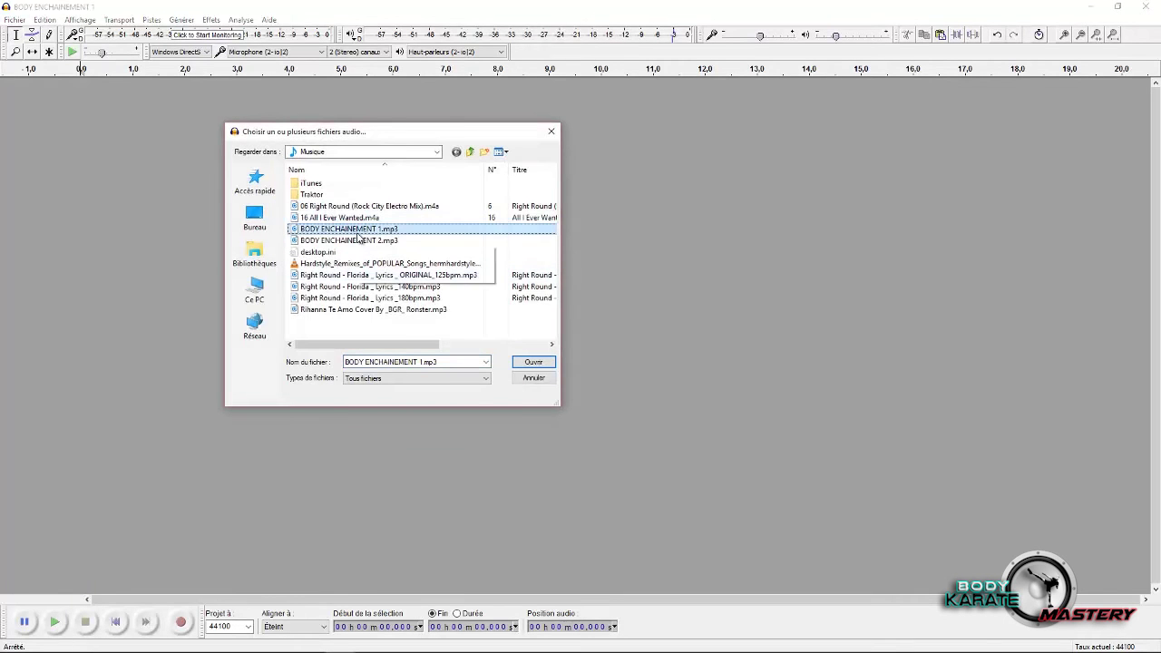
left_click(359, 237, "shift")
left_click(537, 364)
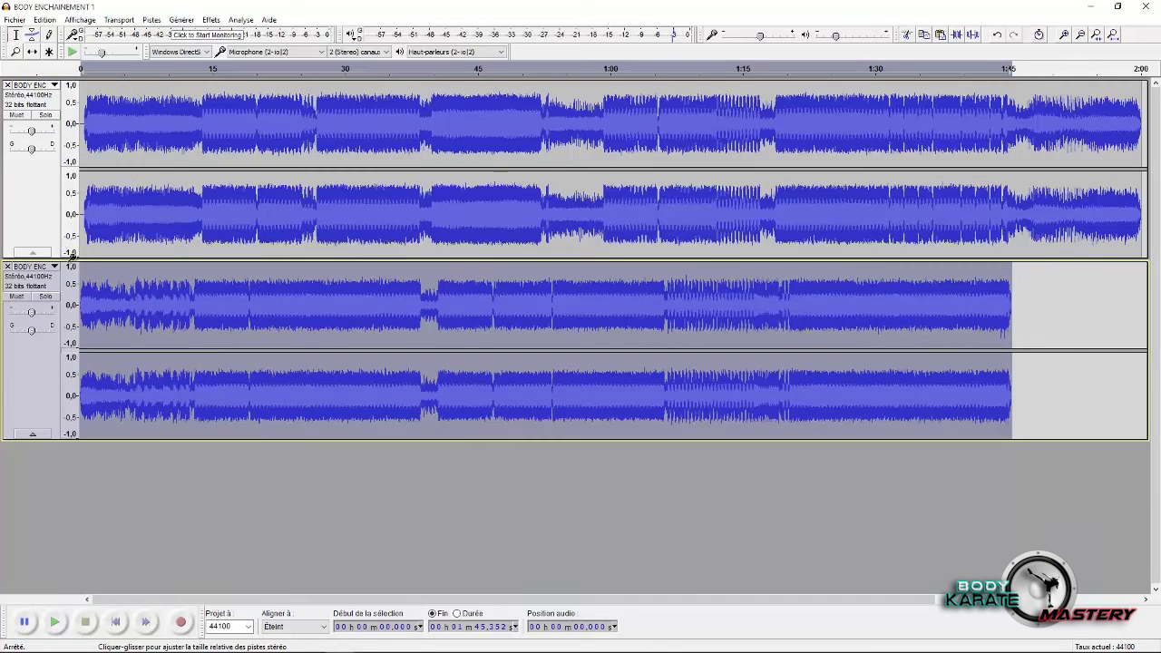
Step: Select each of the two imported tracks in turn, then play the project from the beginning and stop playback
left_click(27, 190)
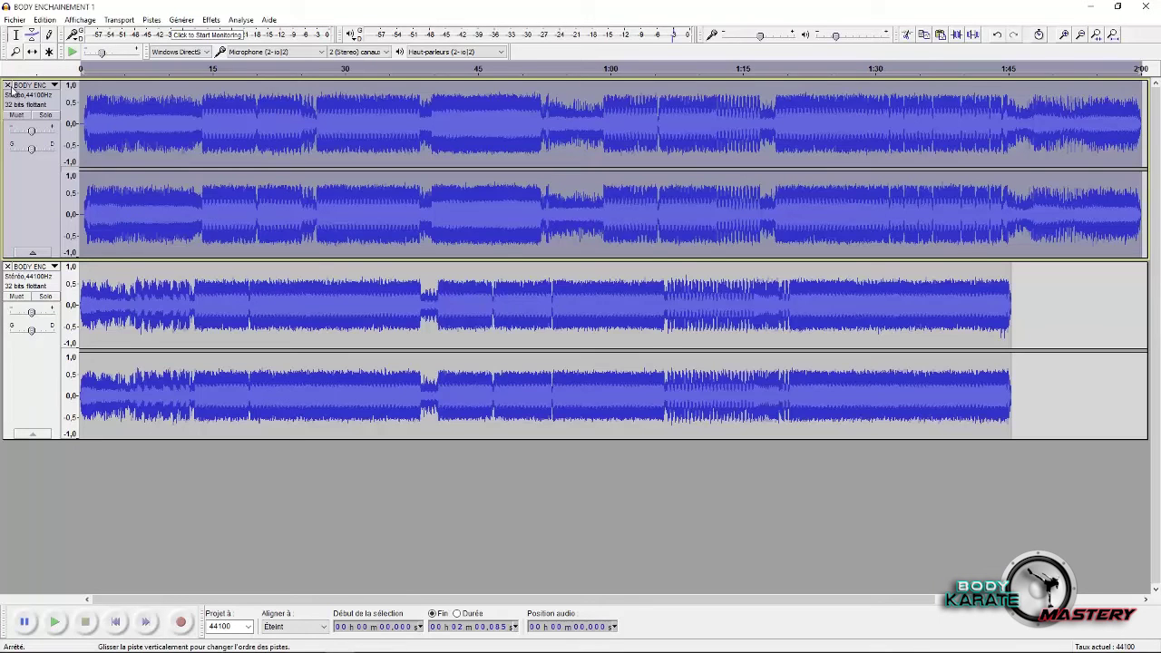
left_click(16, 366)
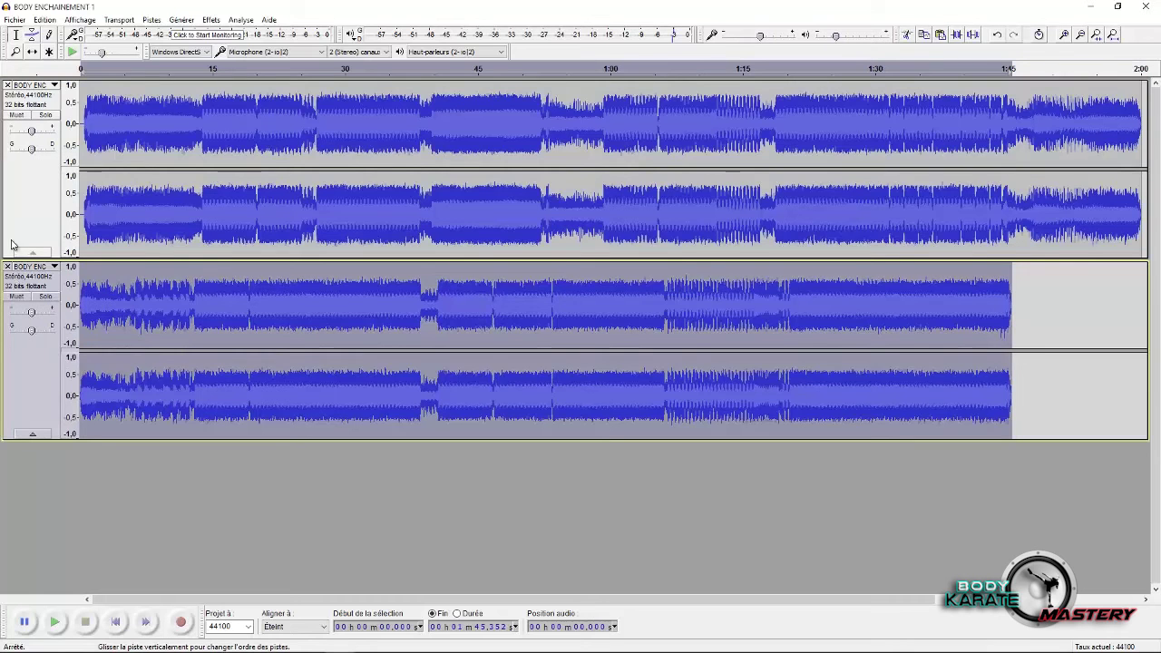
left_click(34, 227)
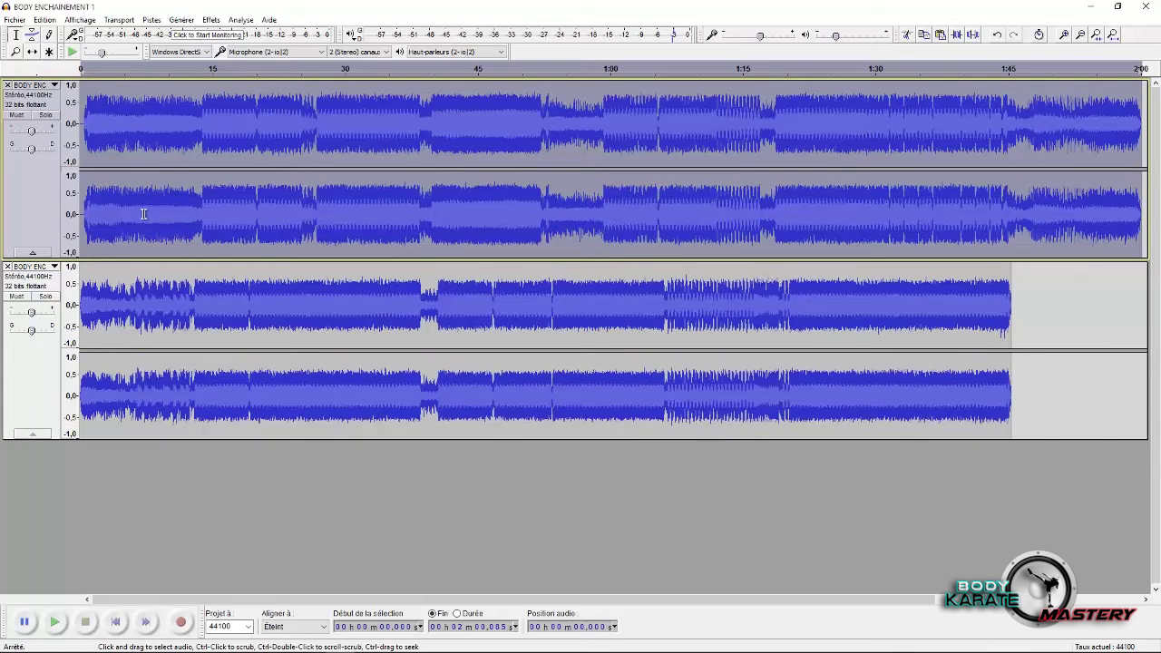
key("space")
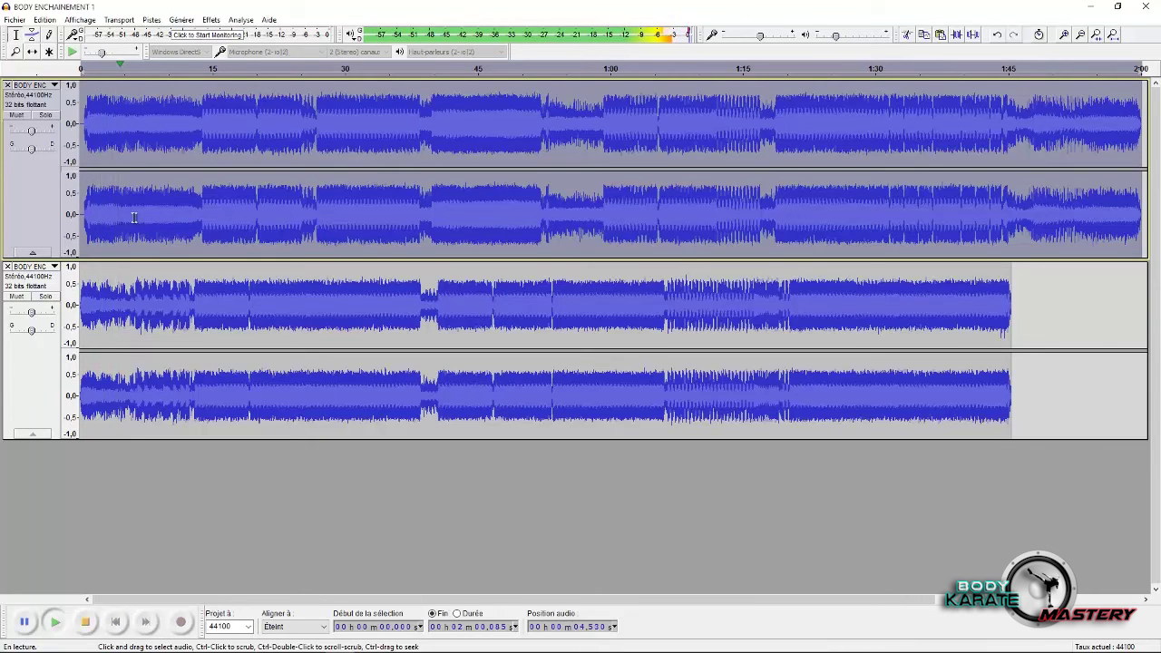
key("space")
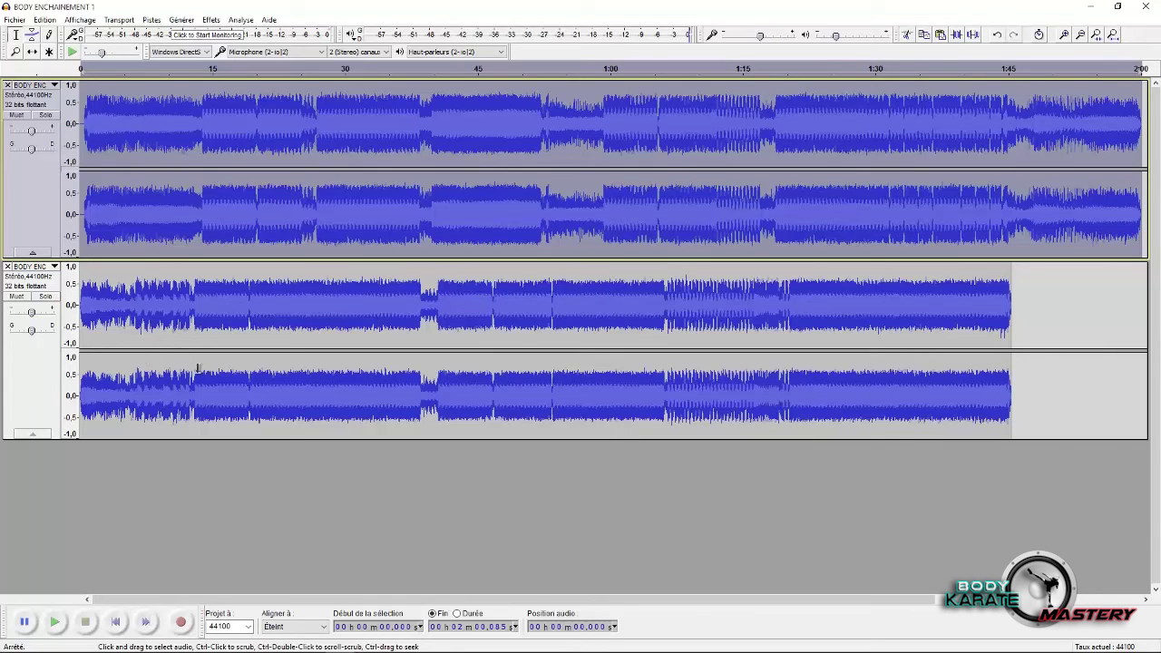
Step: Select the second imported track and set it to Solo
left_click(45, 371)
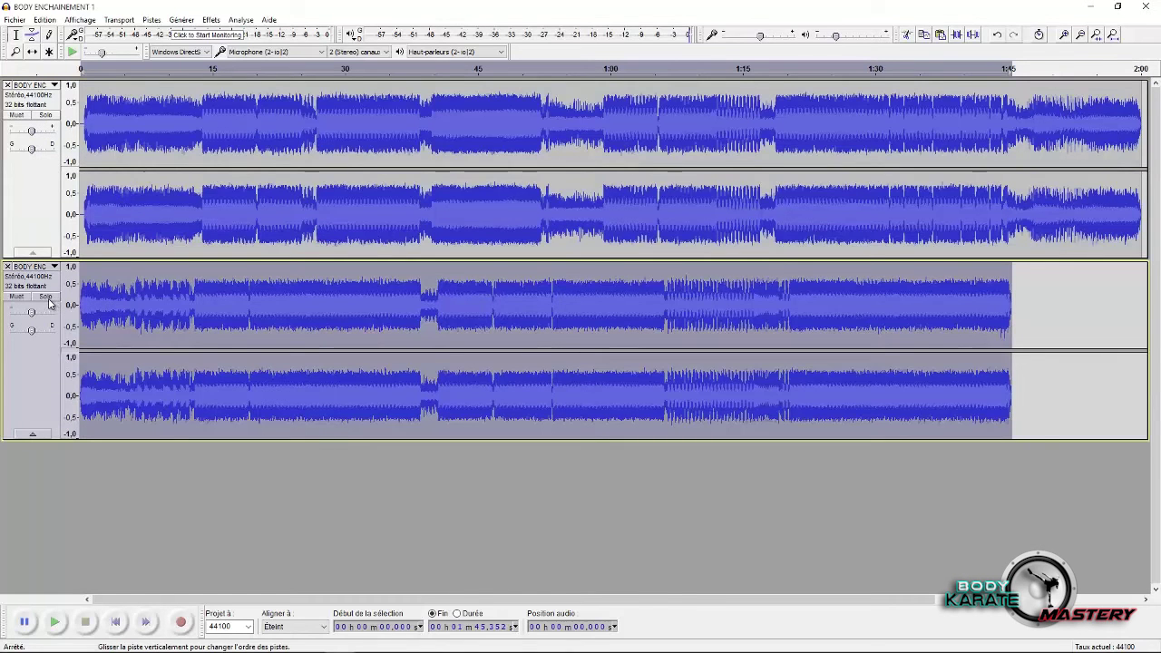
left_click(49, 302)
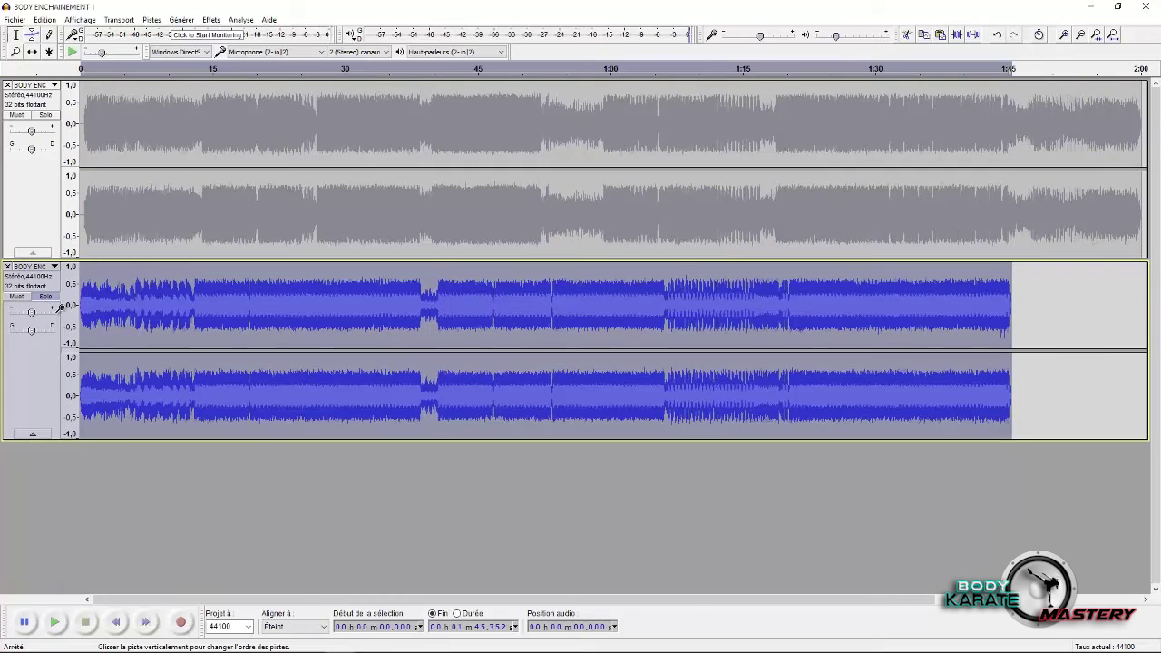
Step: Audition the soloed second track from about 4.4 s, then stop playback
left_click(117, 316)
key("space")
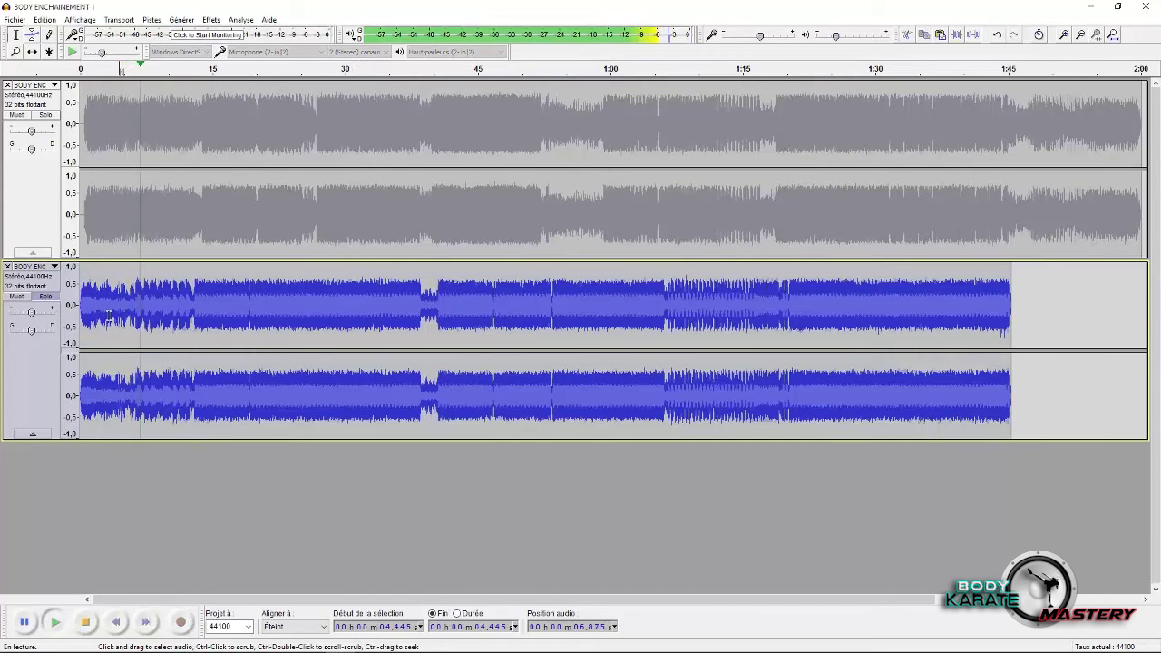
key("space")
Step: Solo the first track instead, audition it from about 4.4 s, and turn its Solo off
left_click(43, 243)
left_click(45, 115)
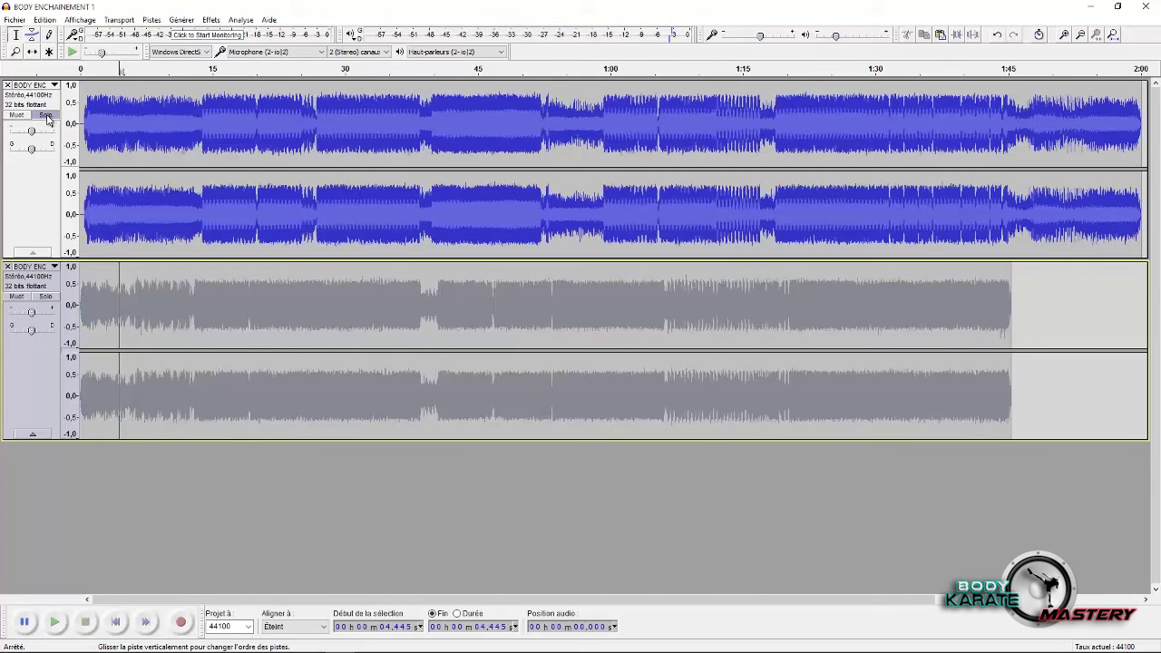
key("space")
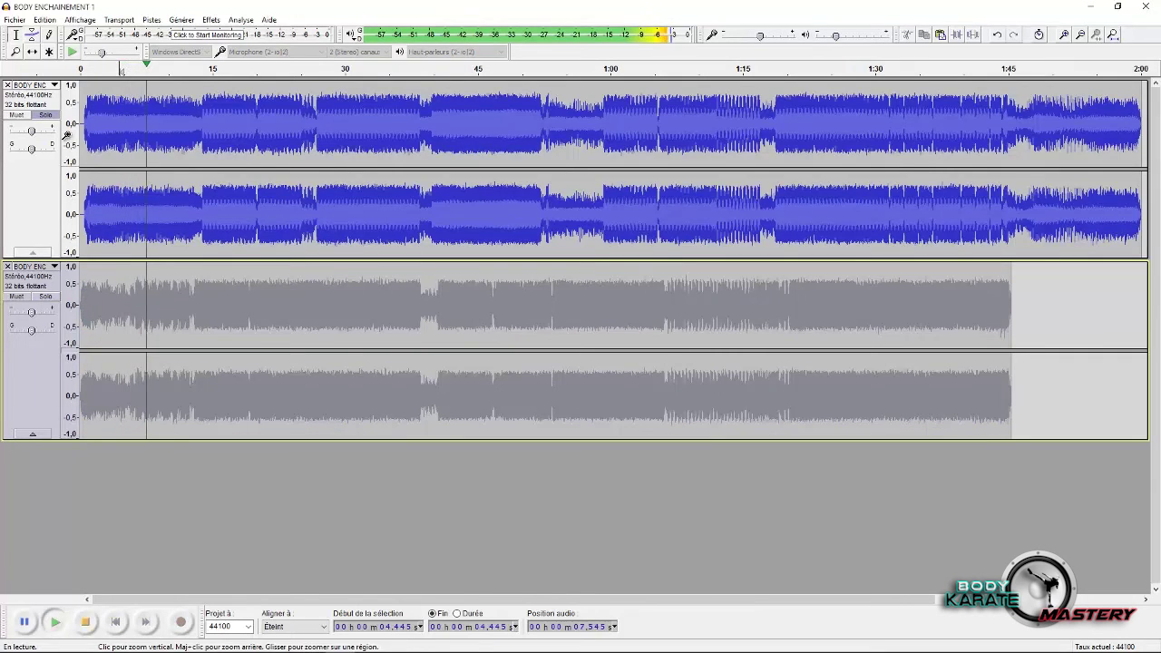
key("space")
left_click(44, 115)
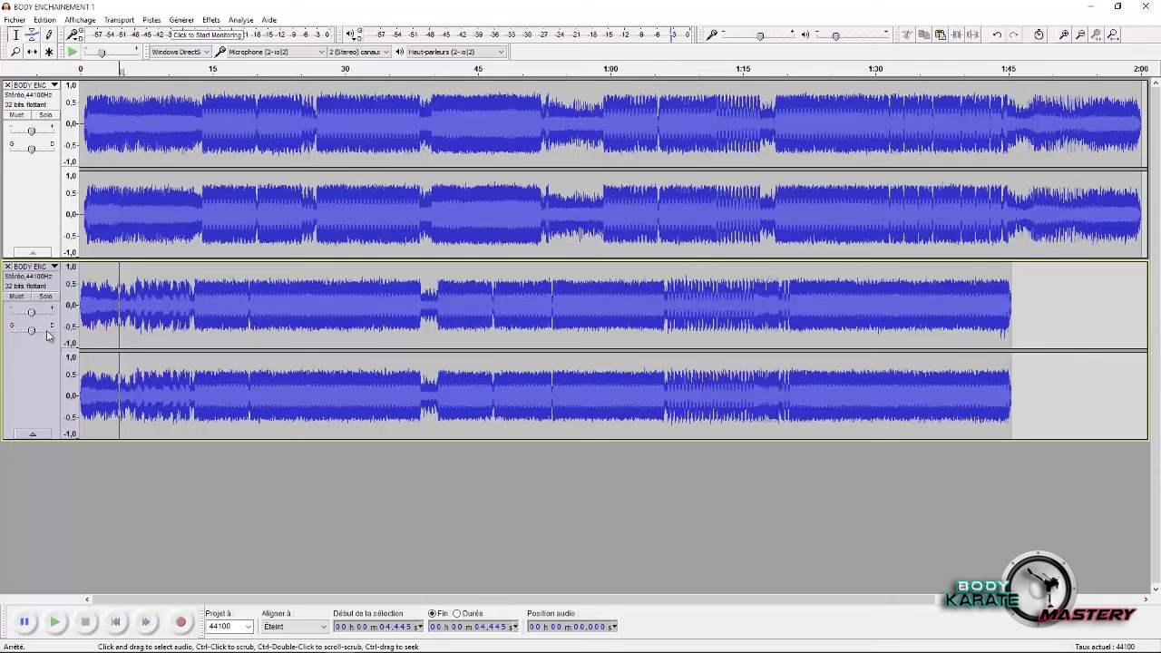
Step: Move the second track's clip with the Time Shift tool so it starts at about 2:01, just after the first clip ends
left_click(33, 53)
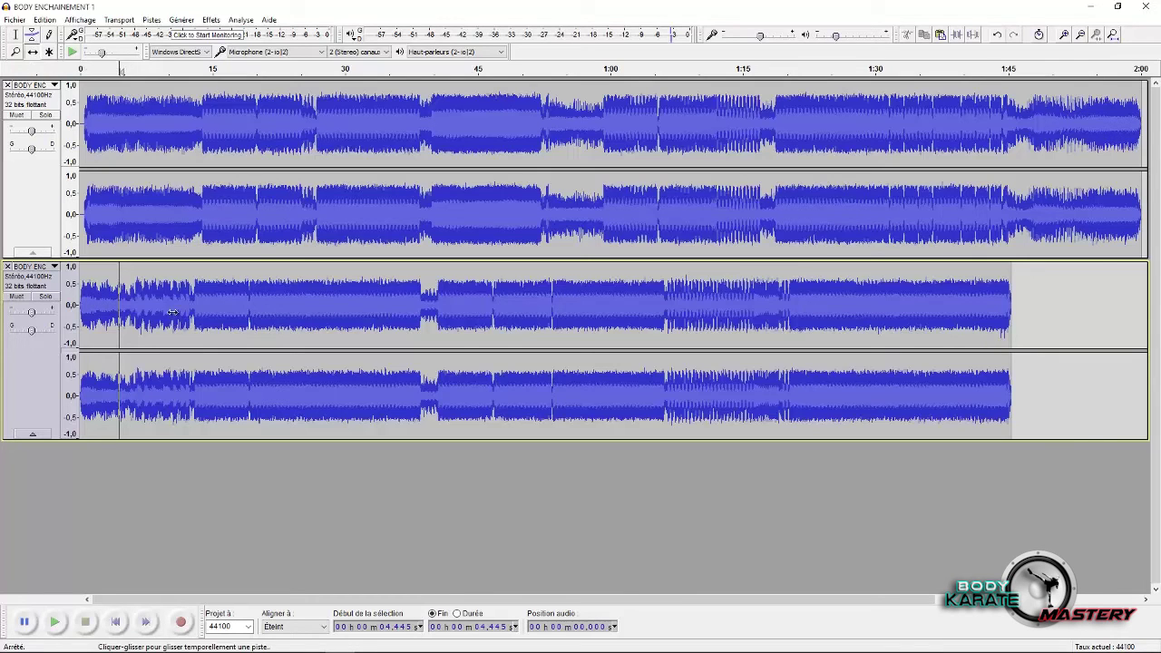
left_click_drag(194, 314, 1160, 330)
left_click_drag(508, 599, 782, 601)
left_click_drag(582, 328, 715, 331)
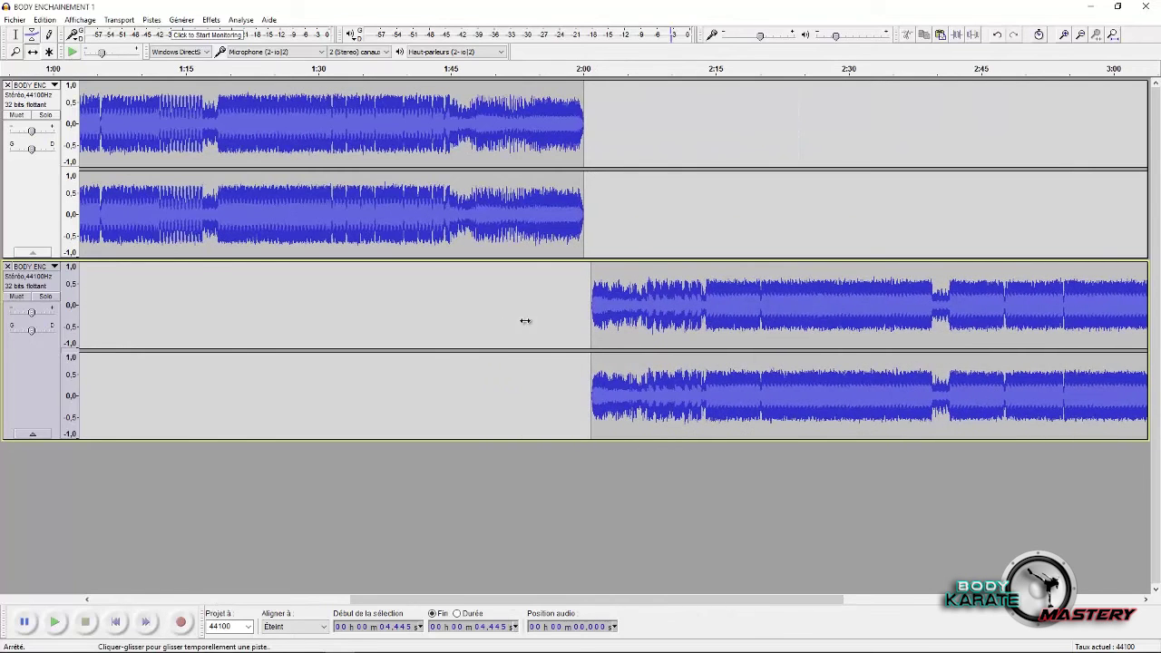
Step: Switch to the Selection tool, select the entire first clip, and briefly start and stop playback
left_click(20, 38)
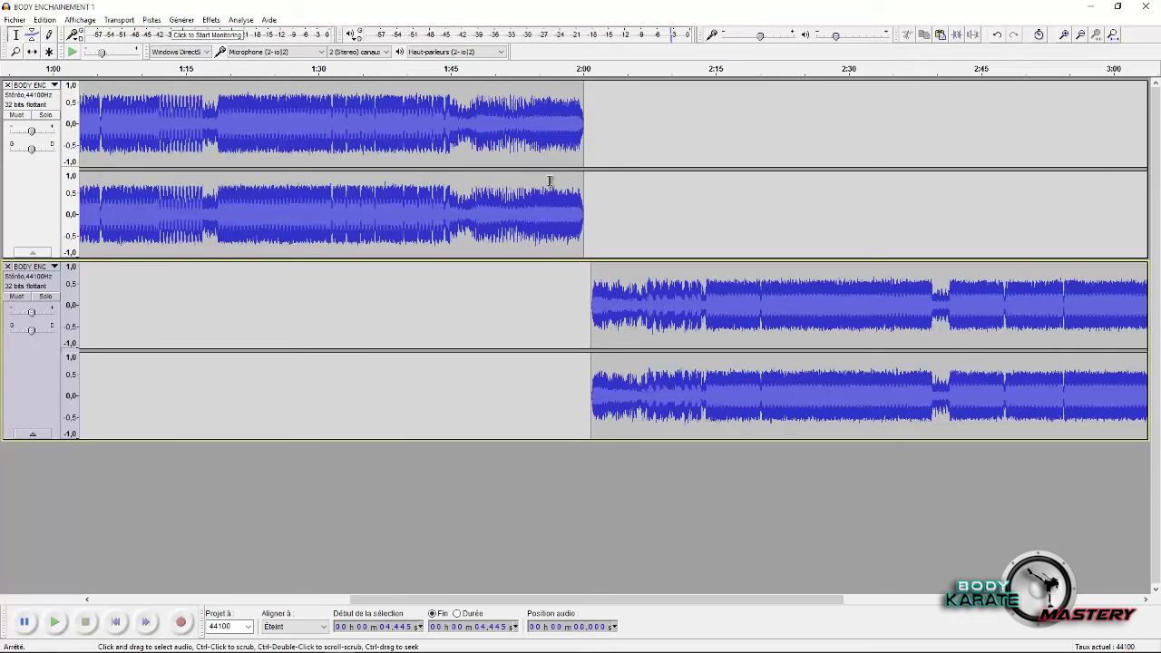
double_click(409, 142)
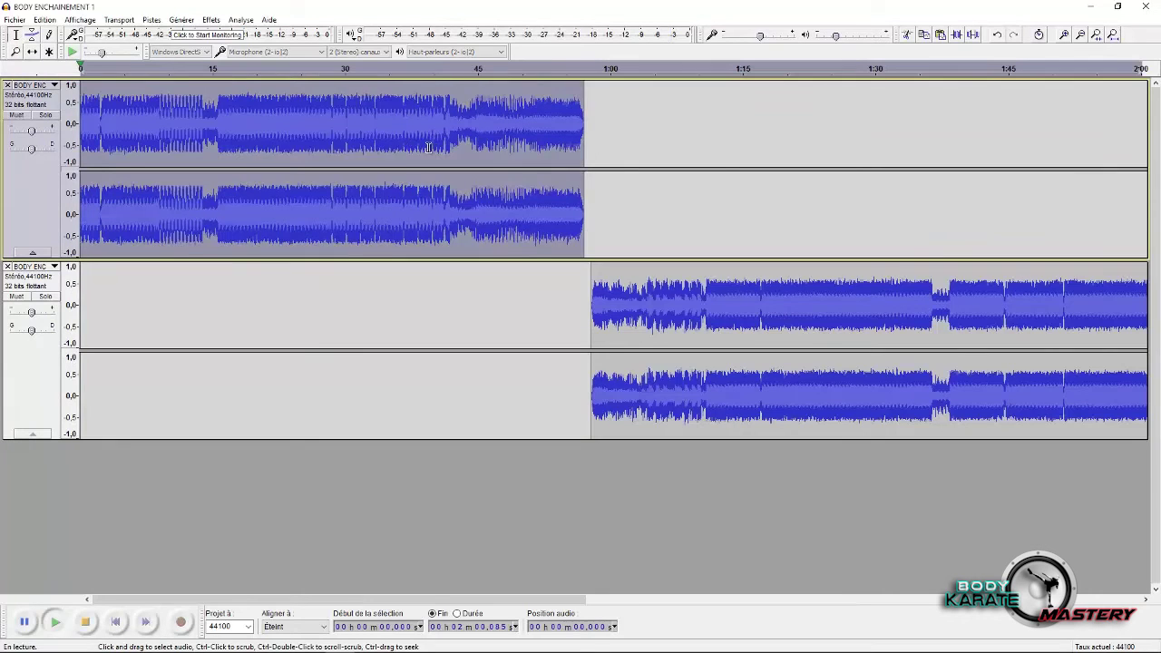
key("ctrl+e")
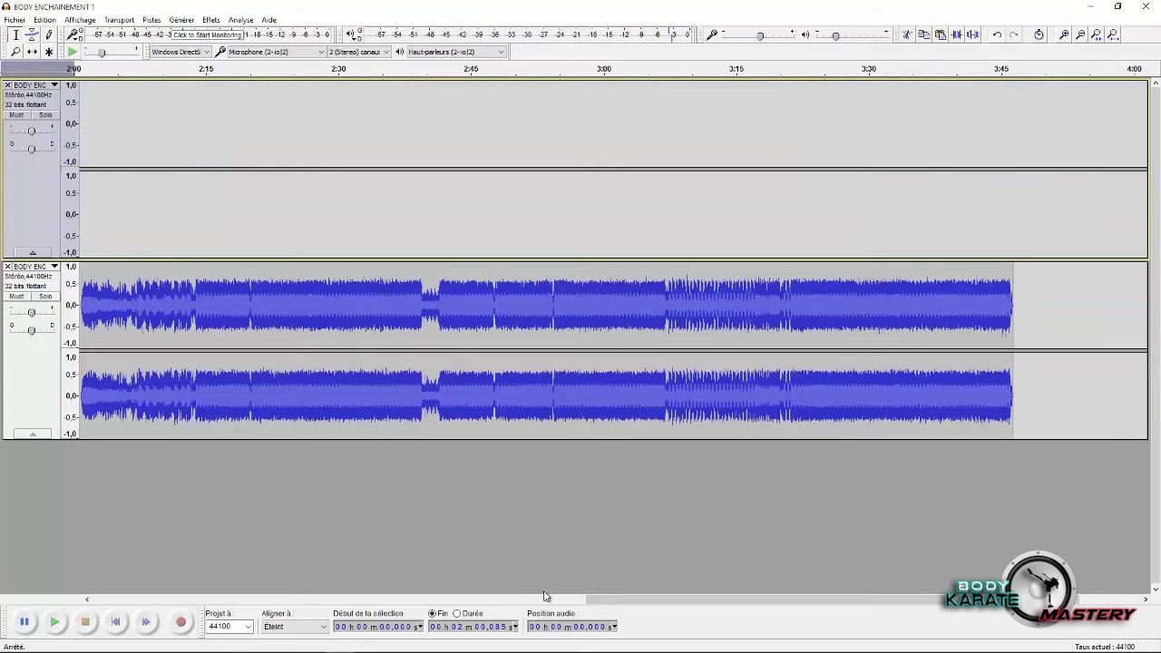
left_click_drag(610, 602, 466, 591)
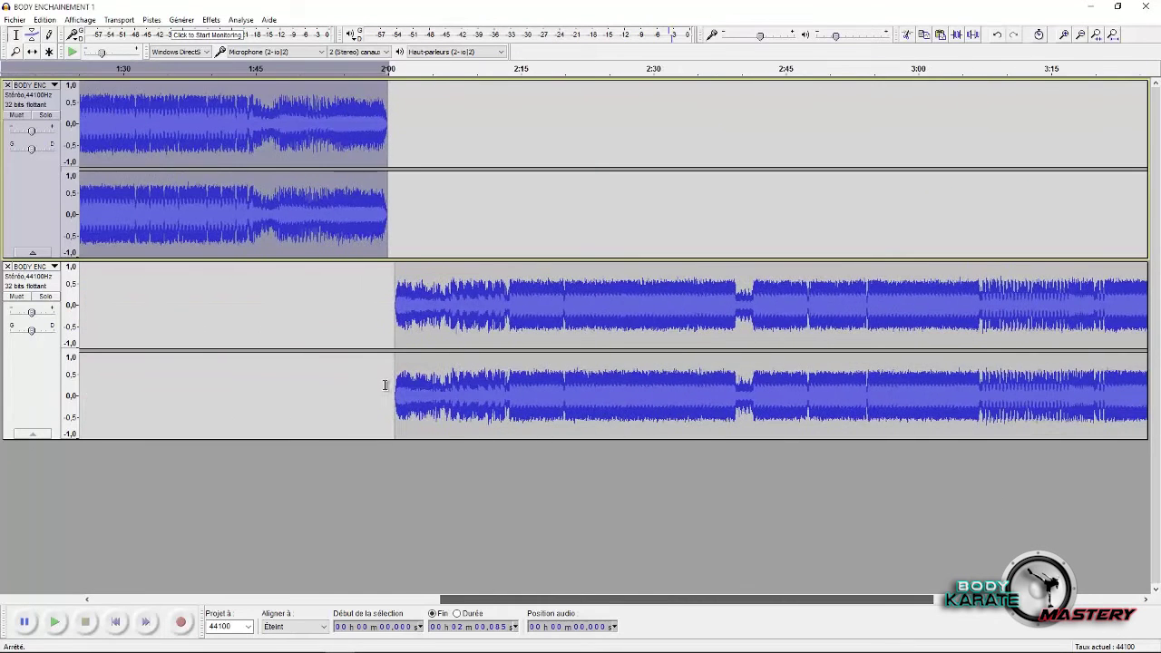
Step: Play the closing section of the first clip from about 1:44.2, then replay it from about 1:40.6
left_click(220, 223)
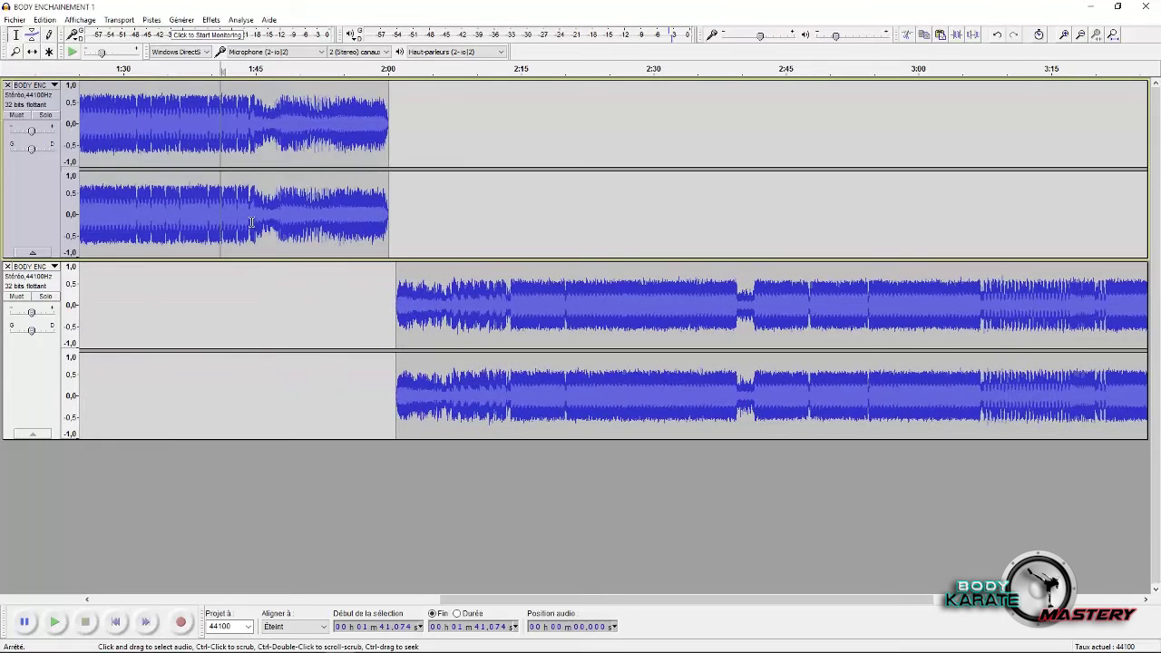
left_click_drag(254, 232, 281, 237)
left_click(287, 231)
left_click(250, 225)
key("space")
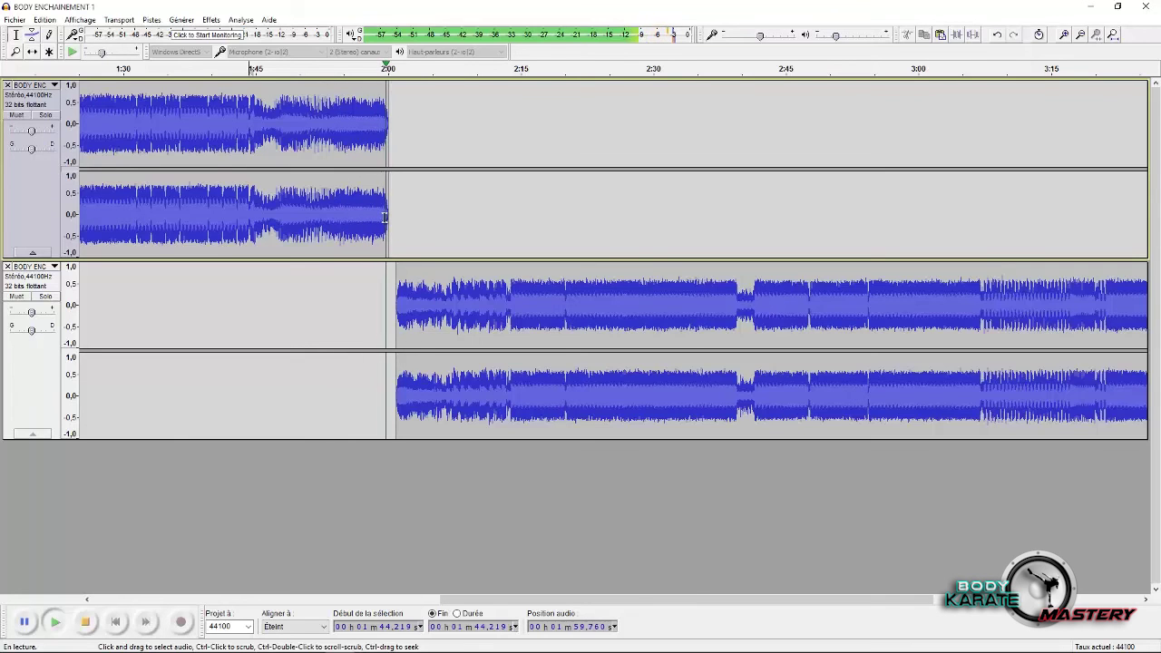
key("space")
left_click(221, 218)
key("space")
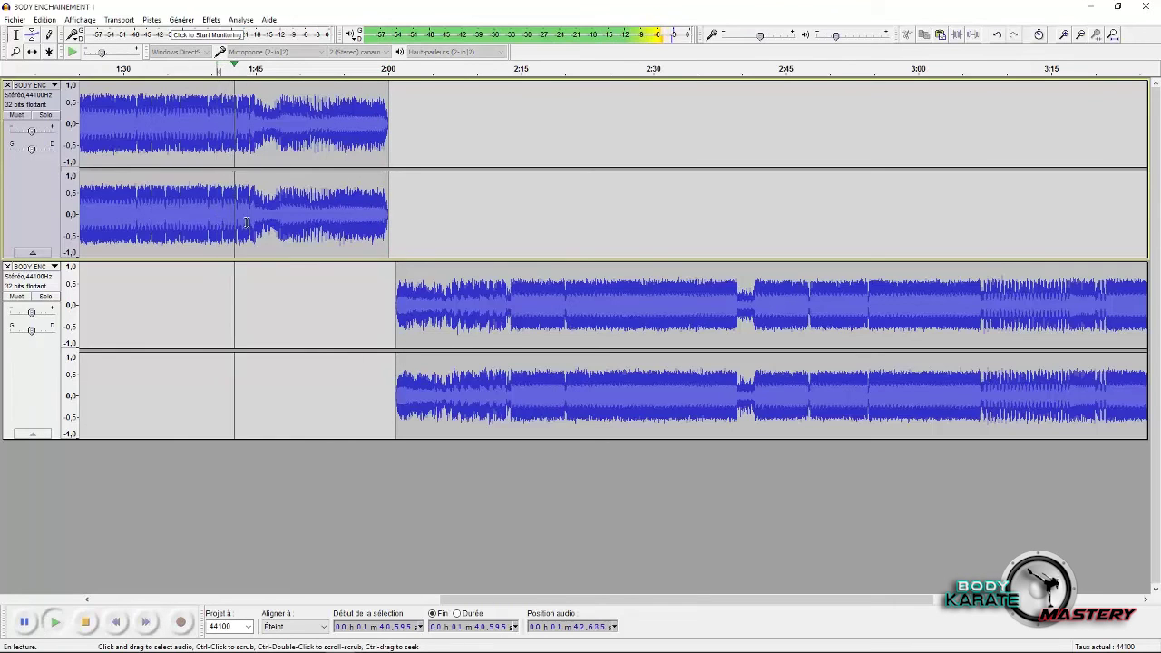
key("space")
Step: Audition the first clip from several points between about 1:52 and 1:55 to look for a cut point
left_click(288, 219)
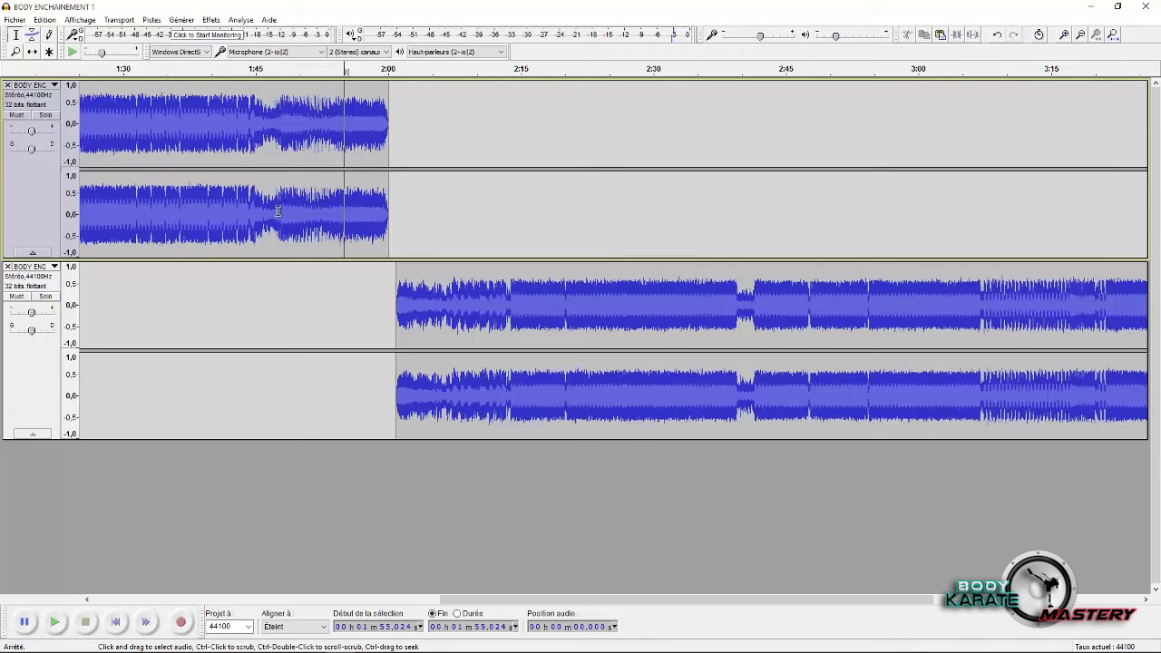
left_click(308, 220)
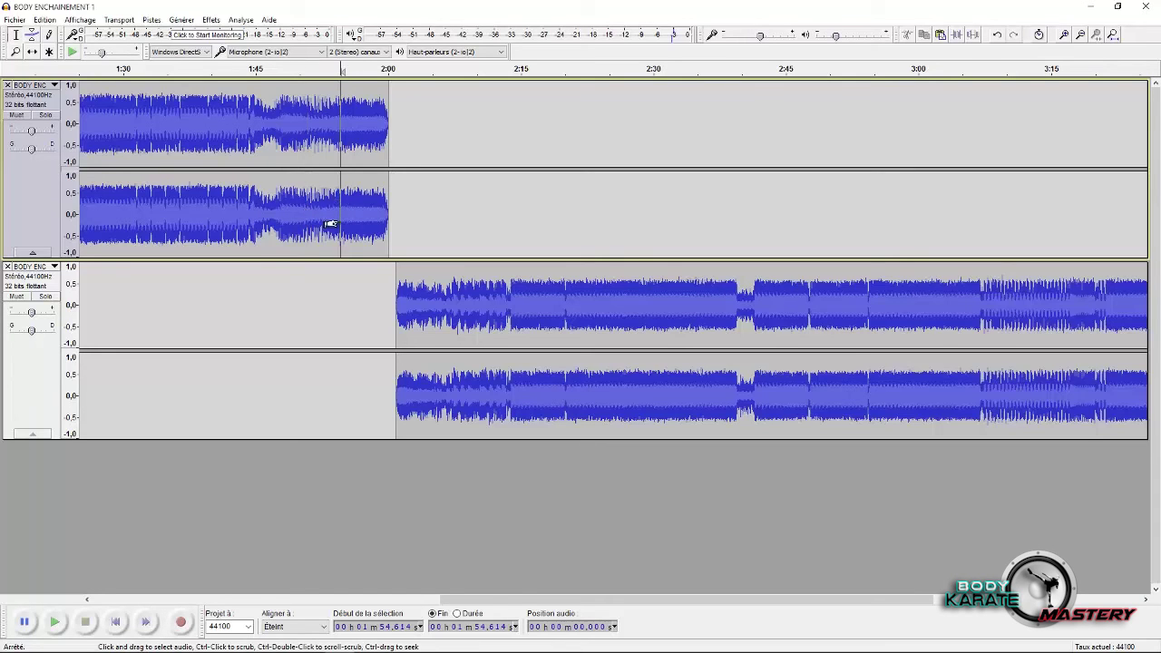
left_click(321, 220)
key("space")
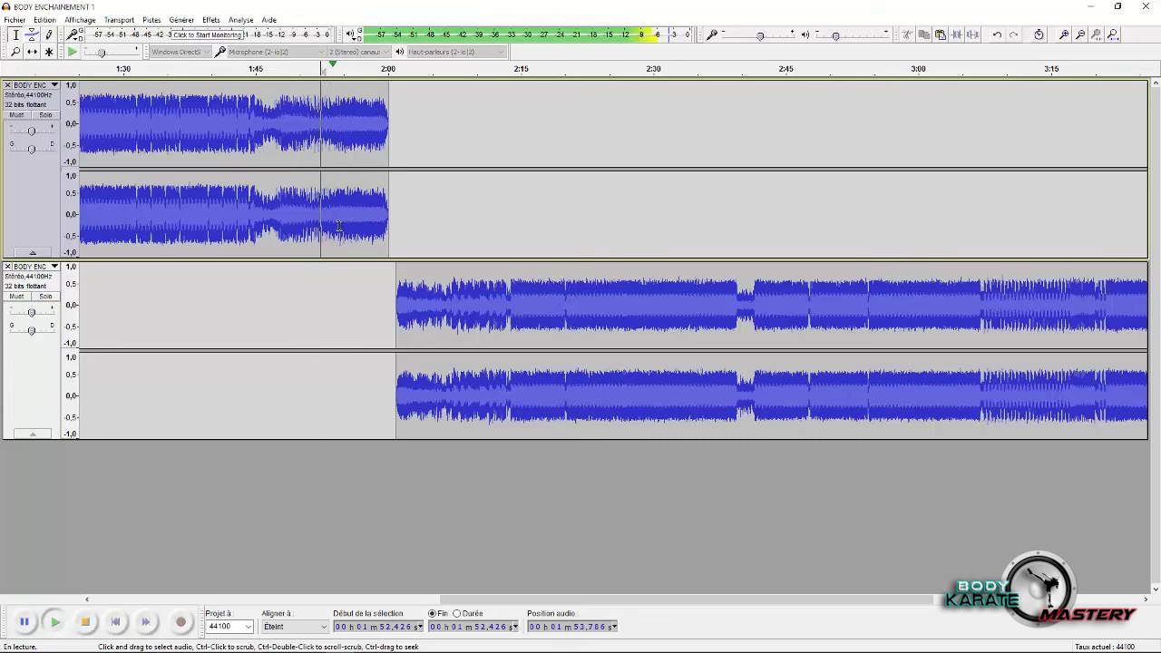
double_click(335, 213)
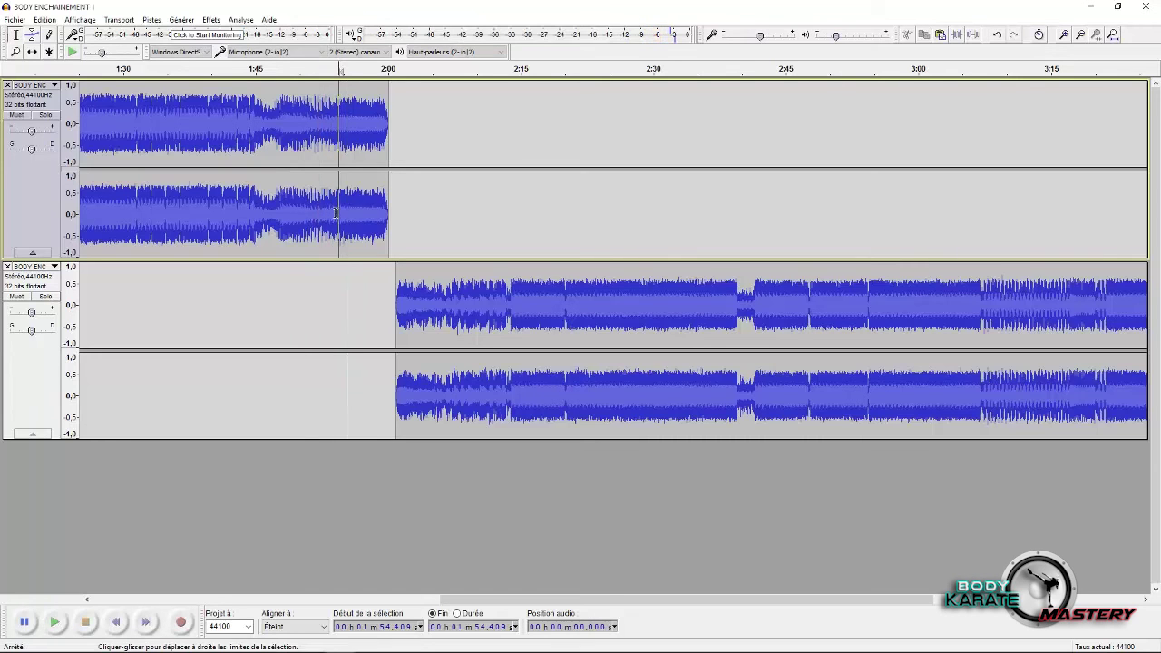
left_click(324, 216)
key("space")
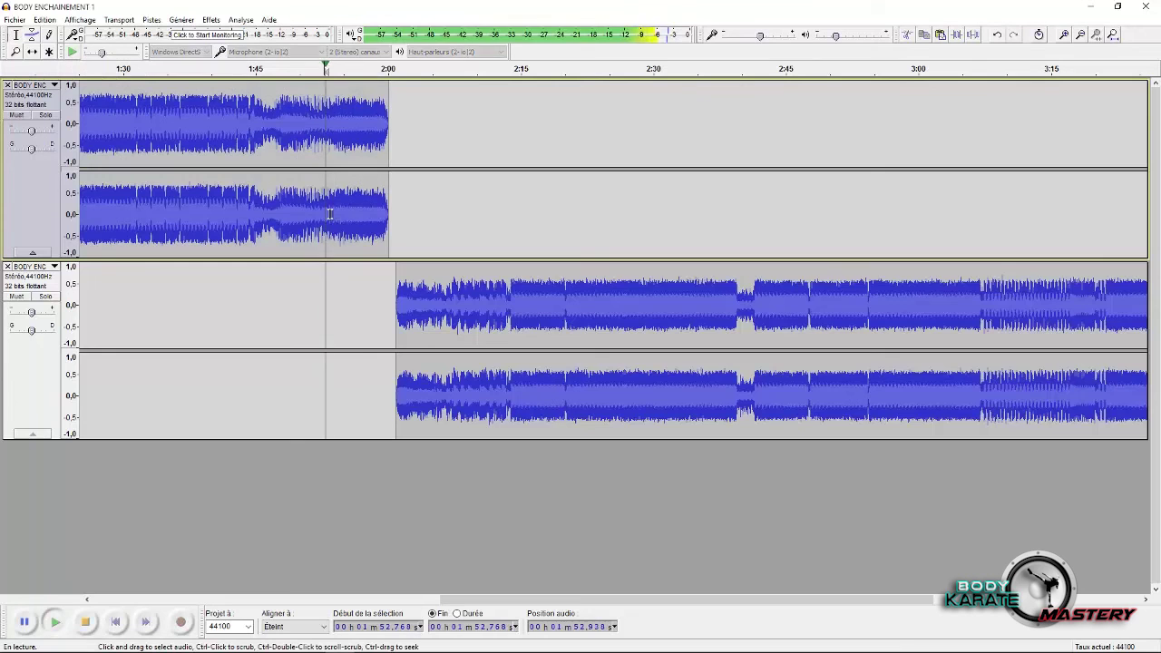
key("x")
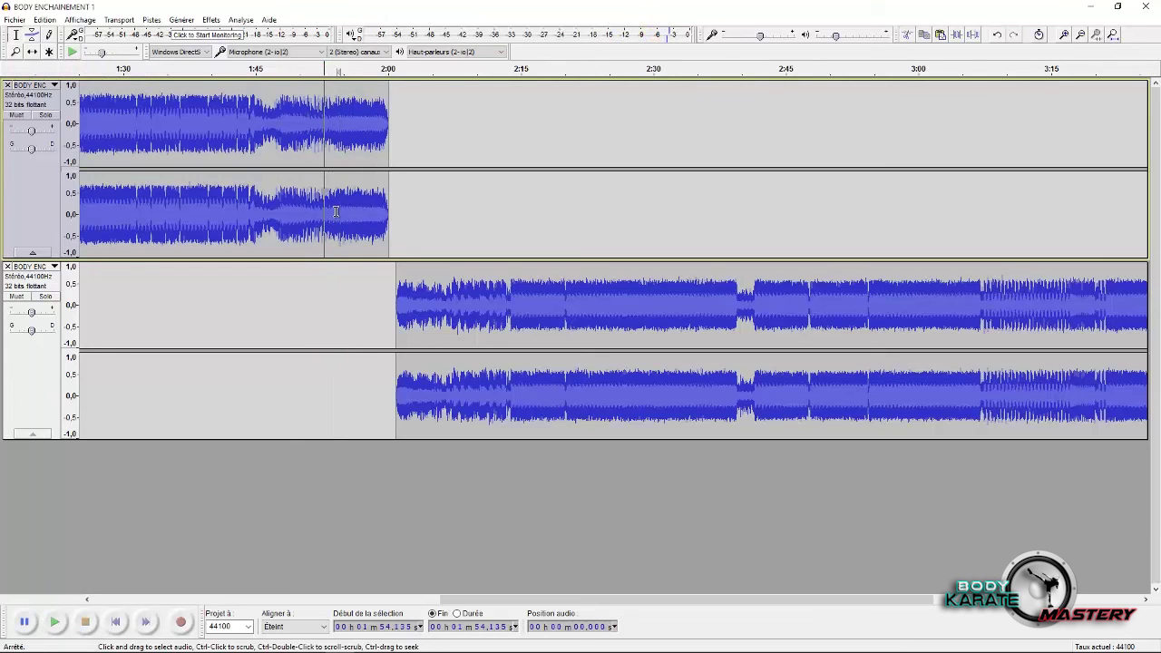
key("space")
left_click(334, 215)
key("space")
key("space")
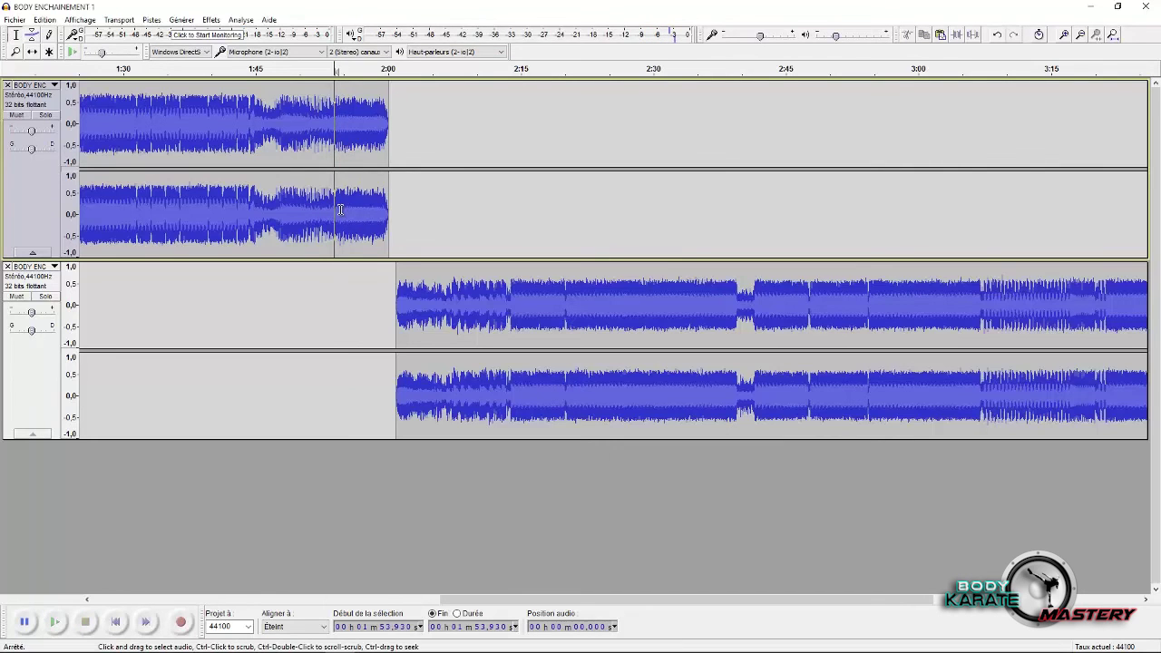
Step: Place the cursor at about 1:53.5 in the first clip's waveform and play from there twice to check the cut point
scroll(340, 210, "up", 2)
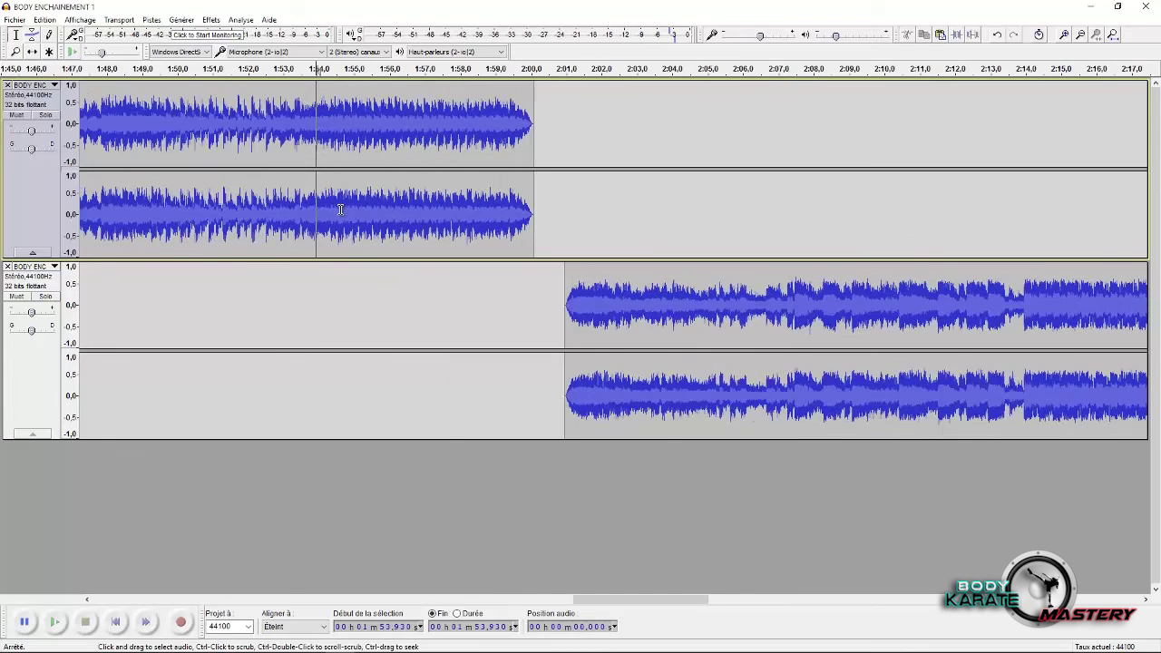
scroll(340, 209, "down", 2)
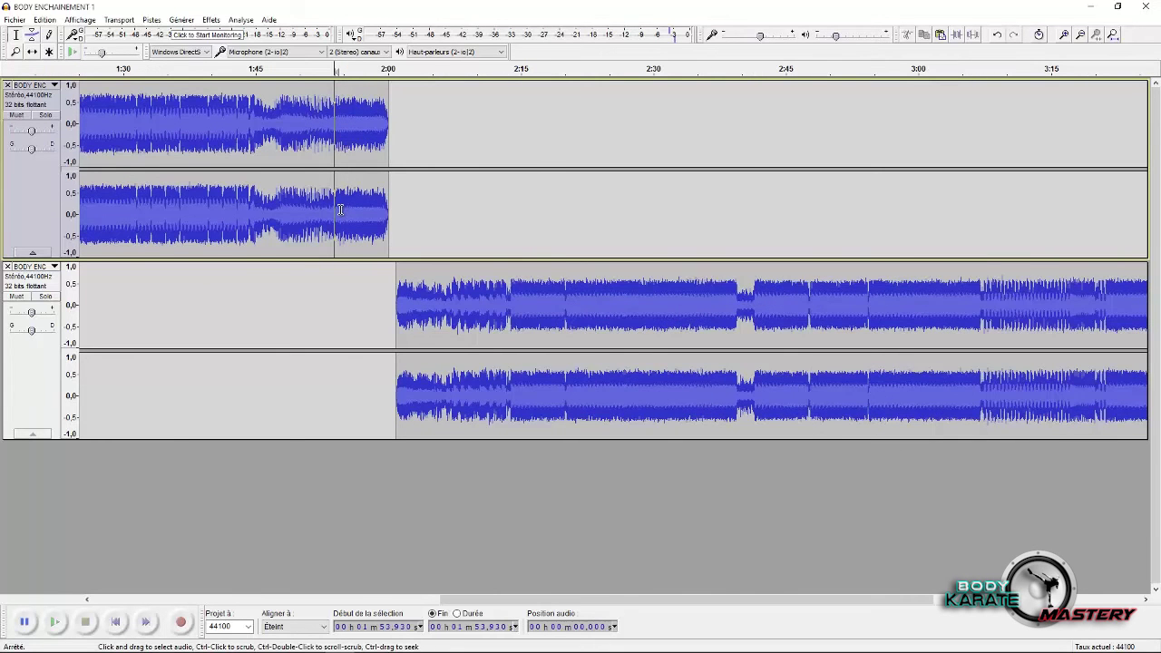
scroll(342, 214, "up", 3)
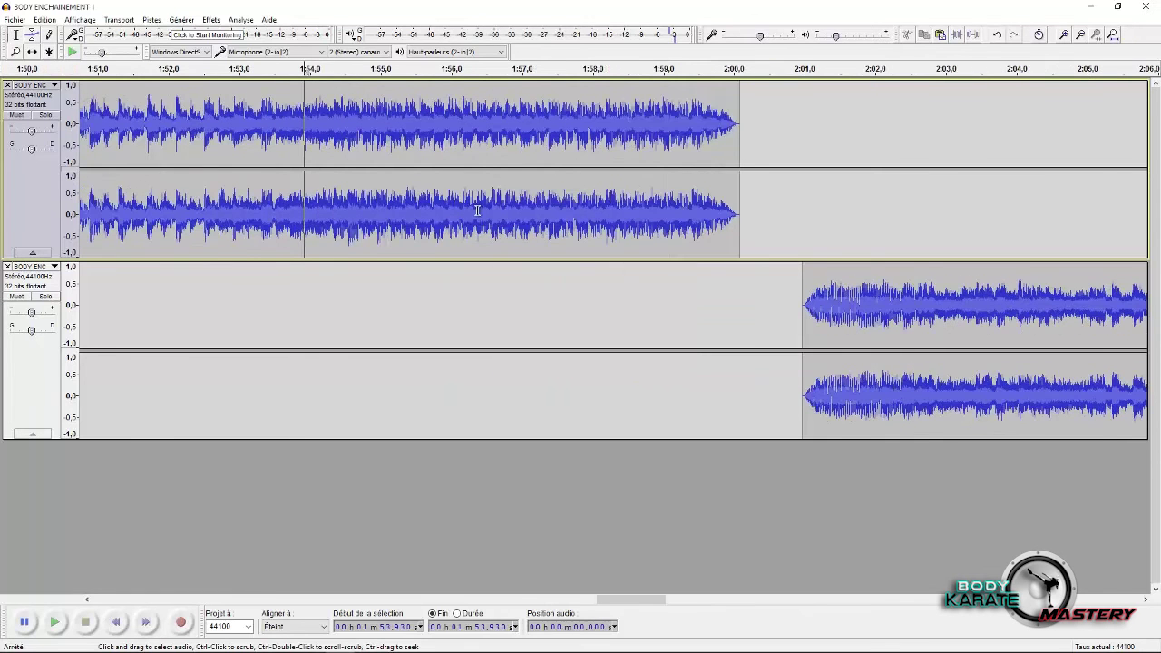
scroll(300, 213, "up", 1)
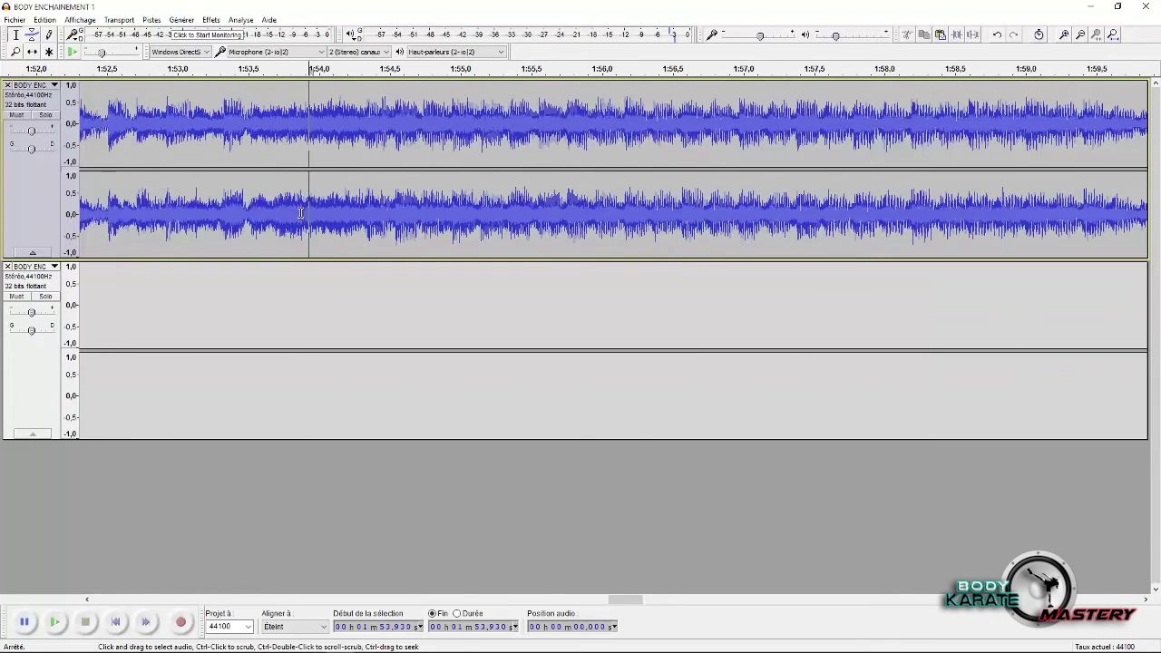
left_click(248, 221)
key("space")
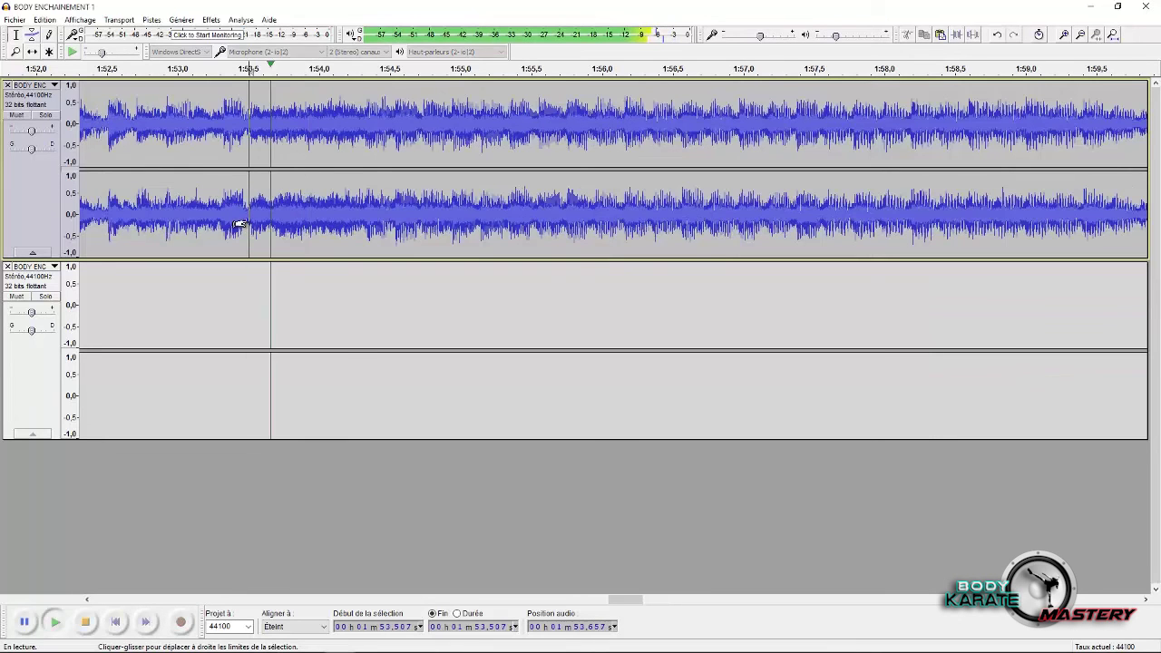
key("space")
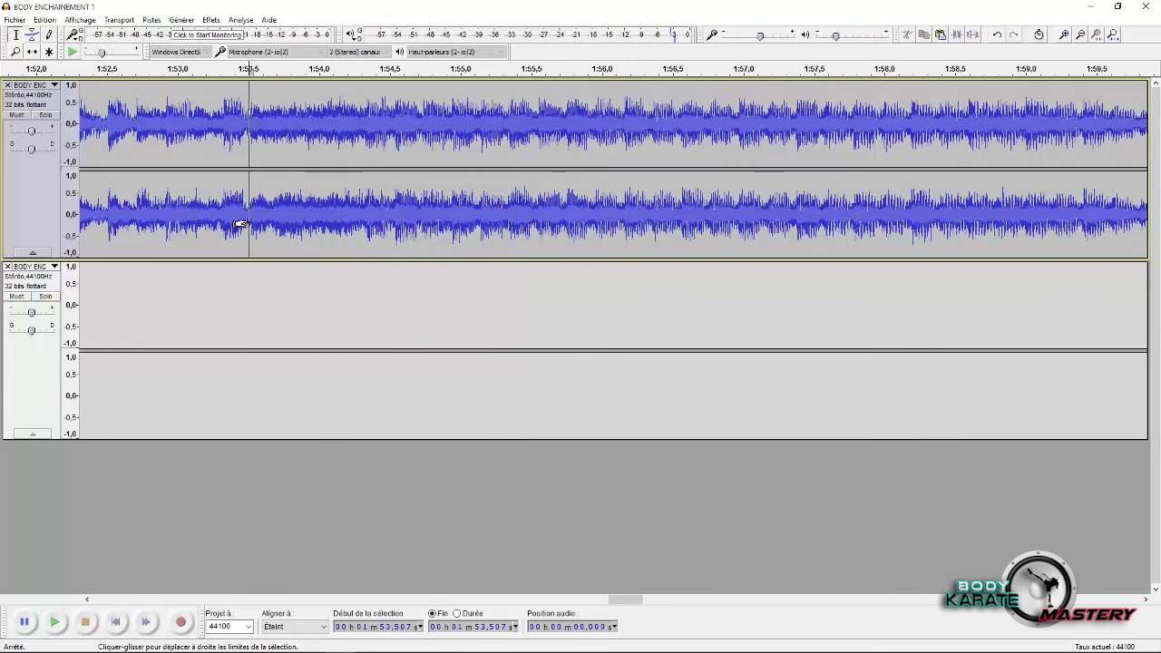
key("space")
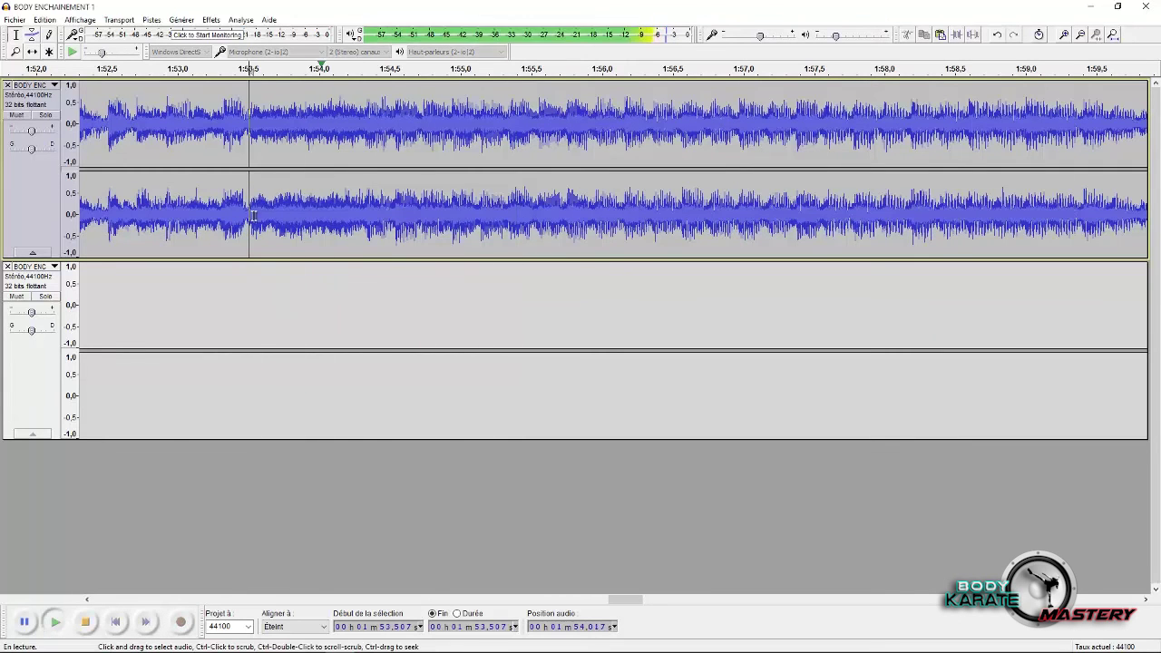
key("space")
Step: Select the first clip's ending from about 1:53.5 to just past 2:00 and cut it out
scroll(256, 212, "down", 1, "ctrl")
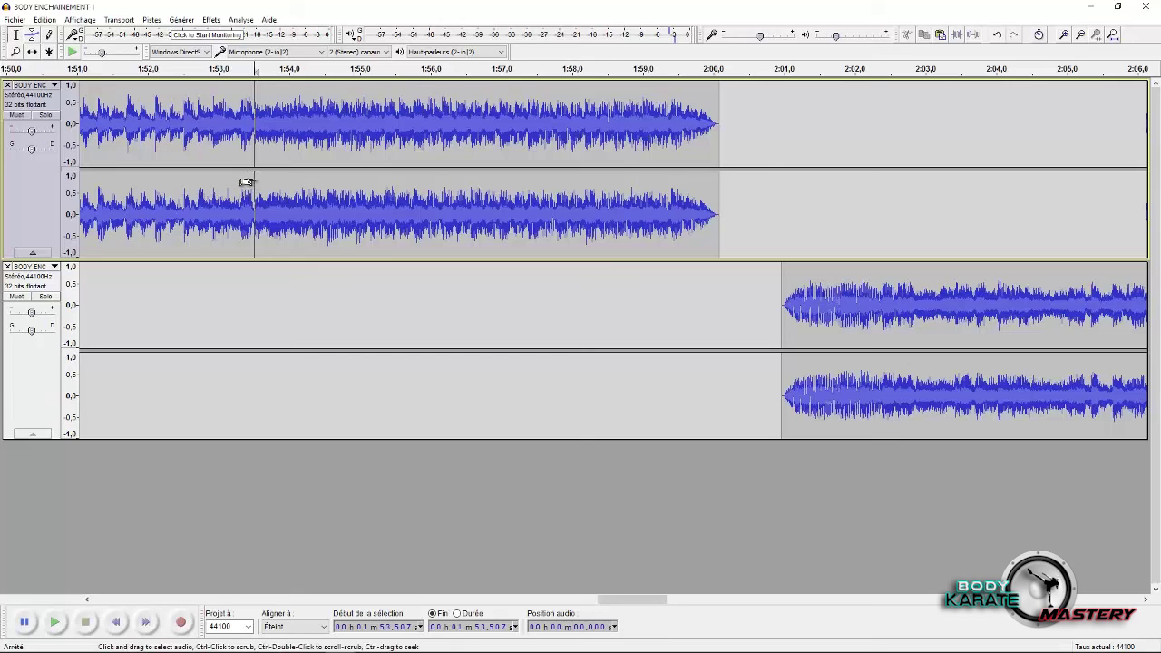
left_click(257, 179)
left_click_drag(258, 179, 261, 180)
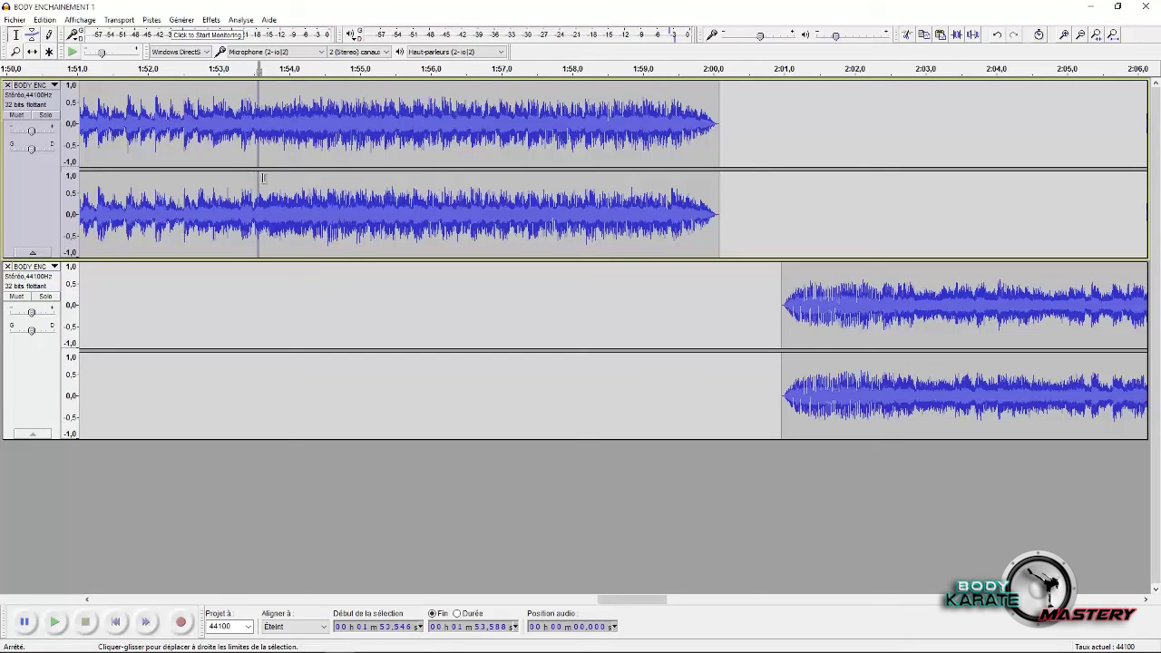
left_click_drag(262, 184, 727, 194)
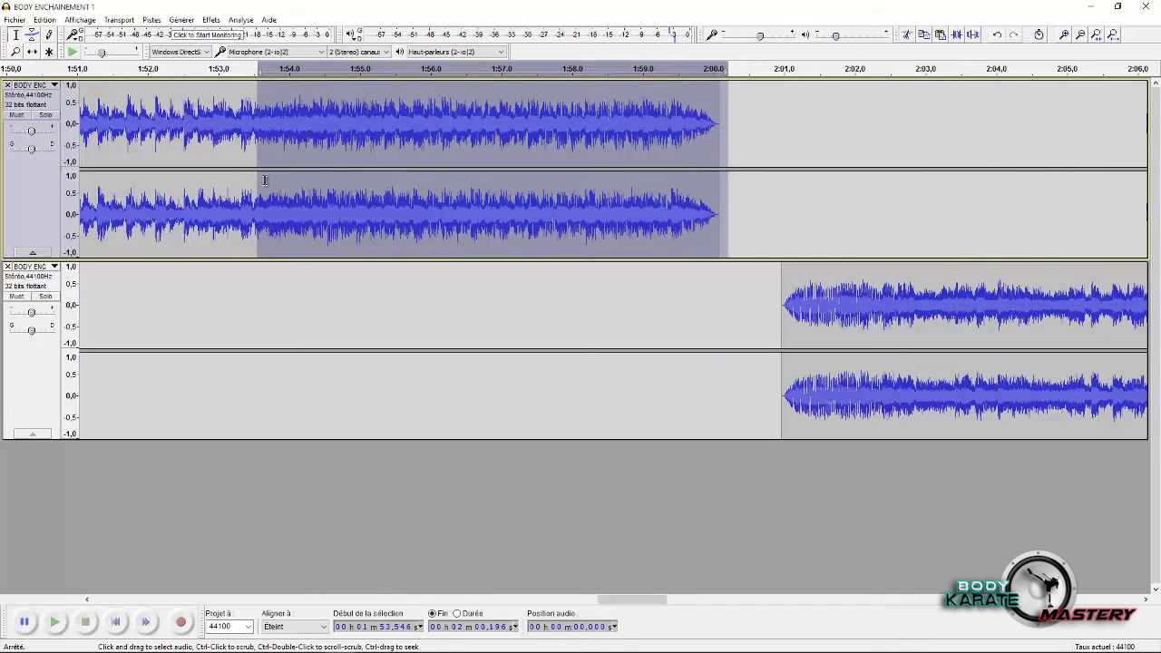
left_click_drag(259, 181, 261, 184)
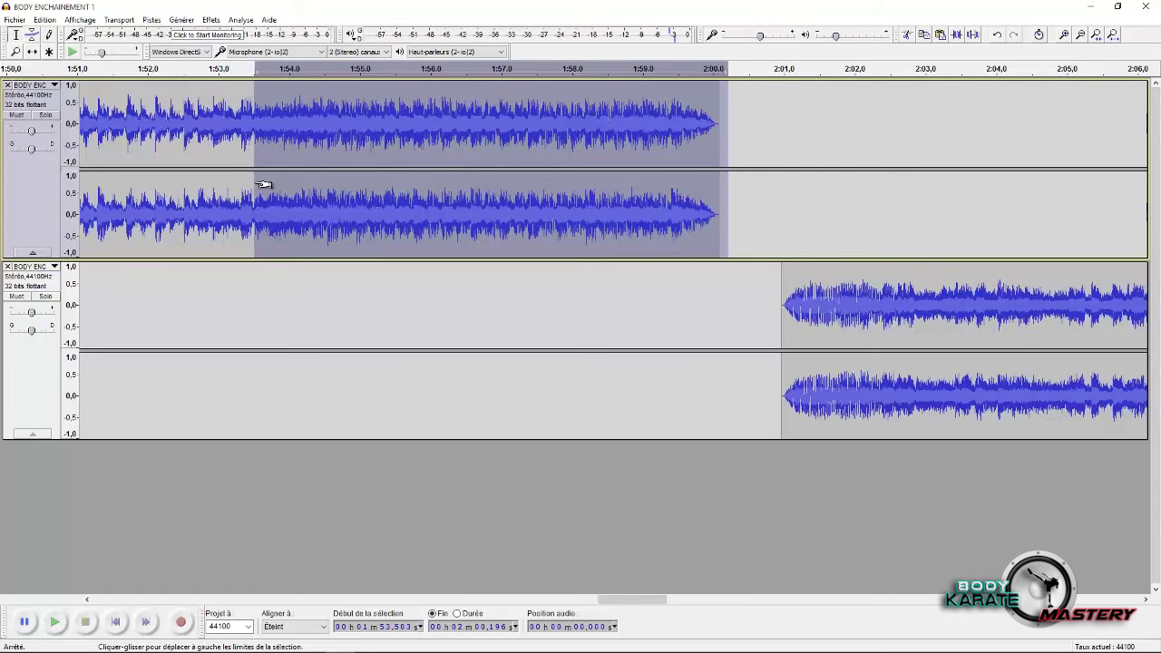
left_click(911, 38)
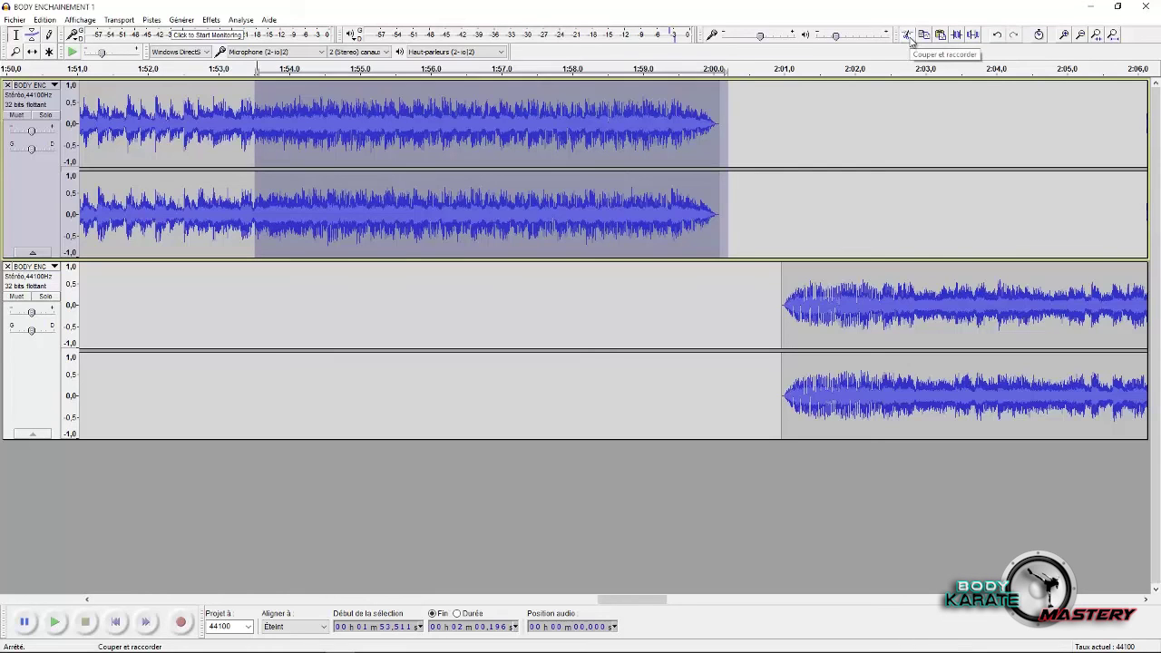
Step: Play the first clip's trimmed ending from about 1:51.7 to check the cut
left_click(125, 149)
key("space")
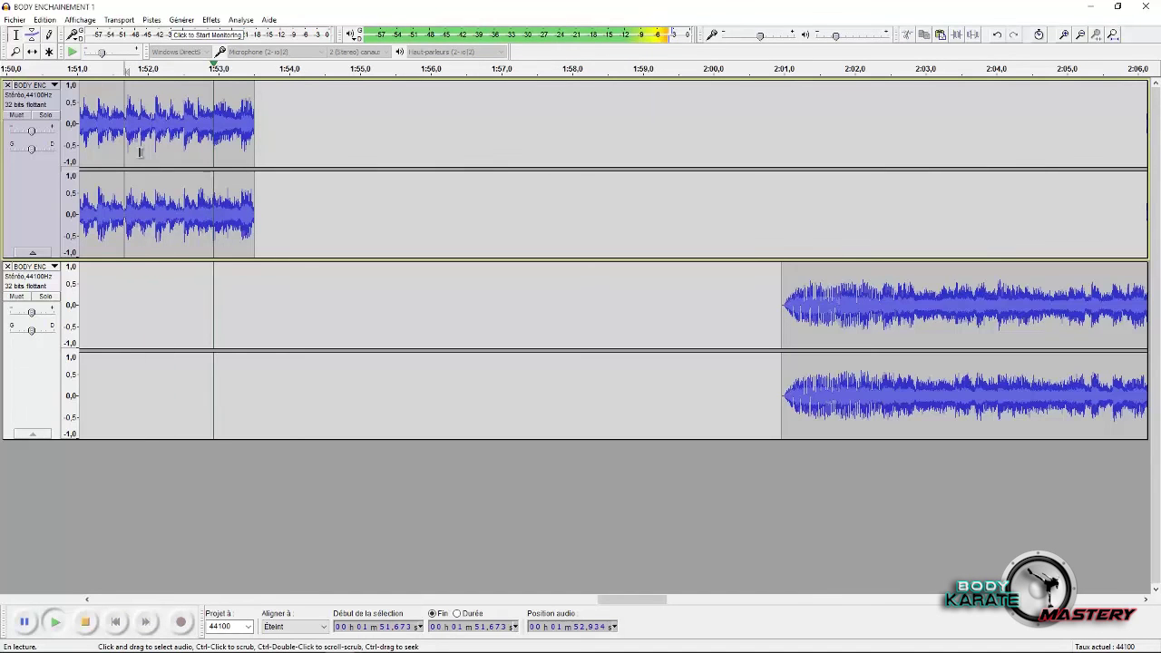
key("space")
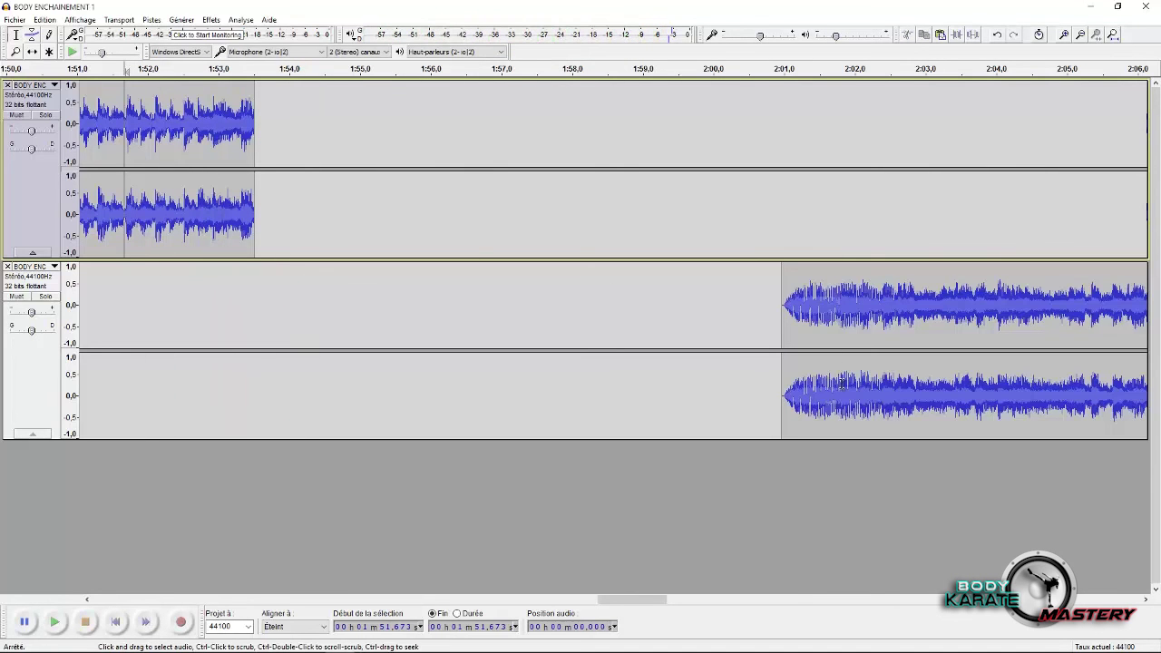
Step: Play the second clip from its start at about 2:01 to look for where its intro should be cut
left_click(782, 321)
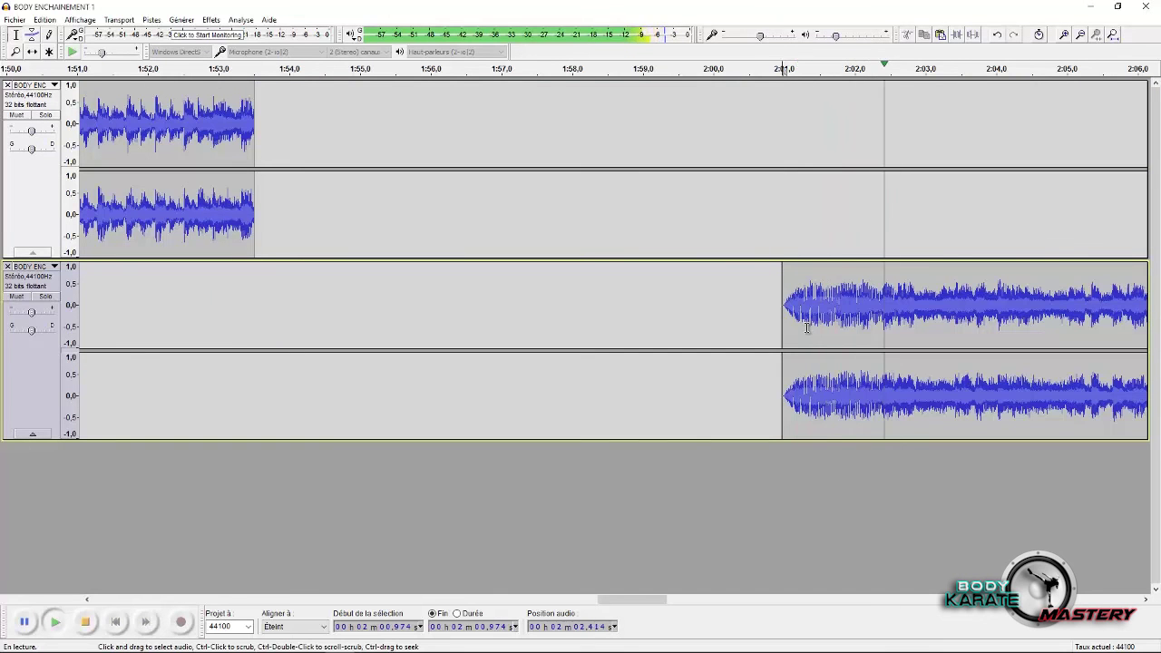
left_click_drag(634, 599, 716, 596)
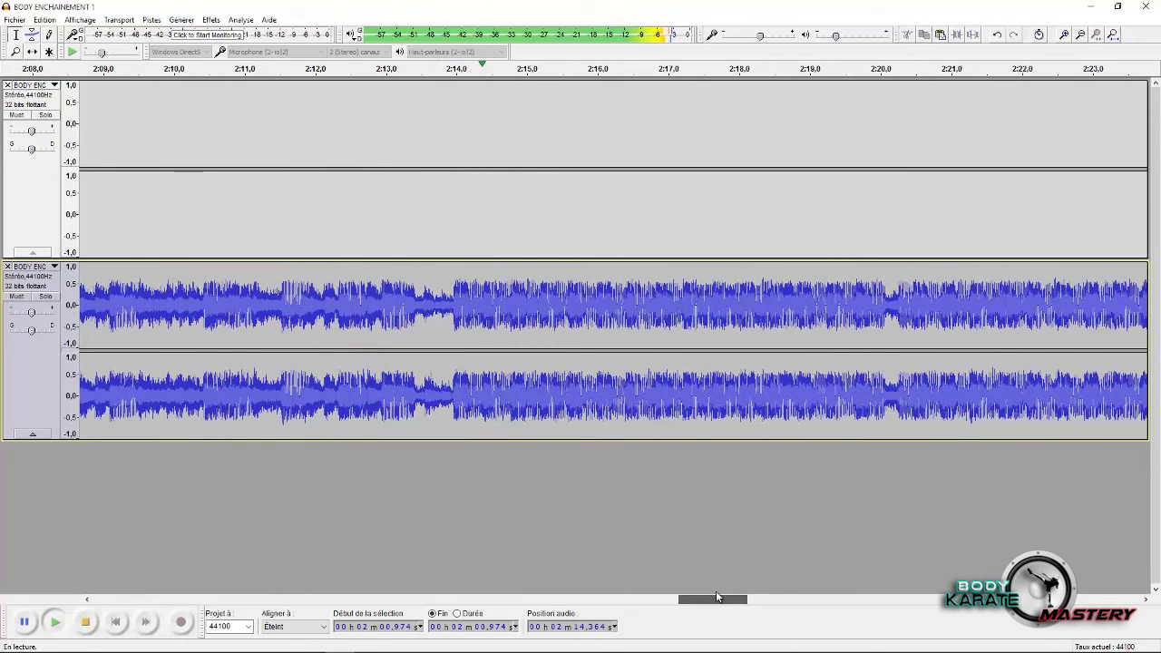
left_click_drag(715, 596, 711, 596)
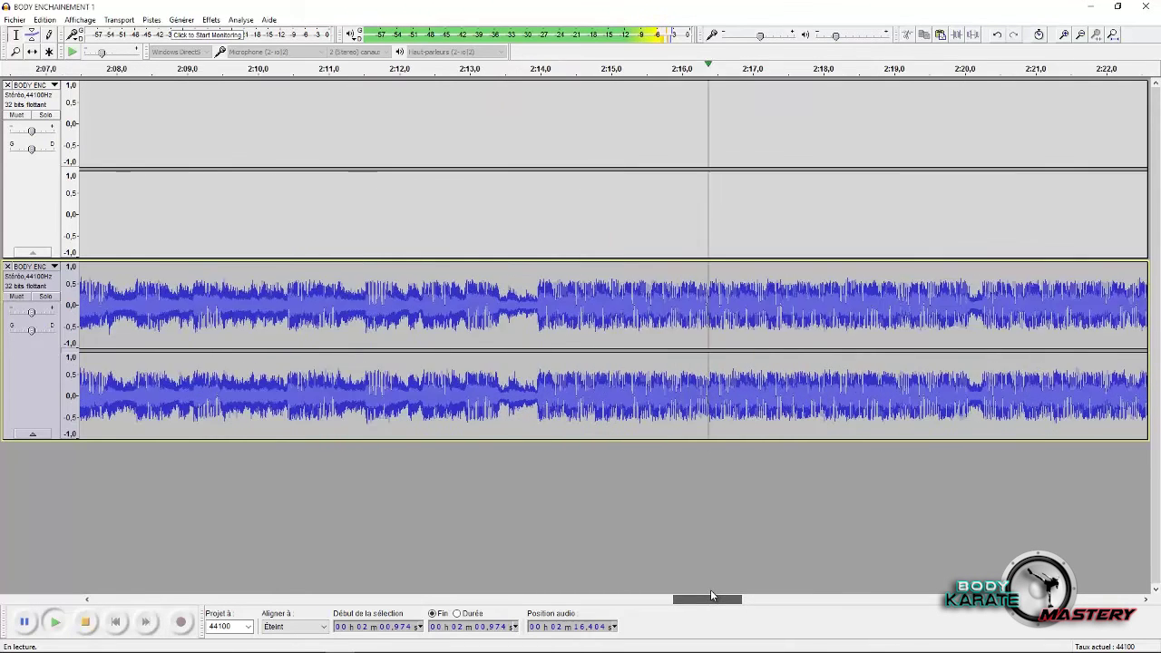
key("space")
Step: Play the second clip from about 2:11.5 to check the cut point, and cut out its intro from about 2:01 to 2:11.5
left_click(364, 320)
key("space")
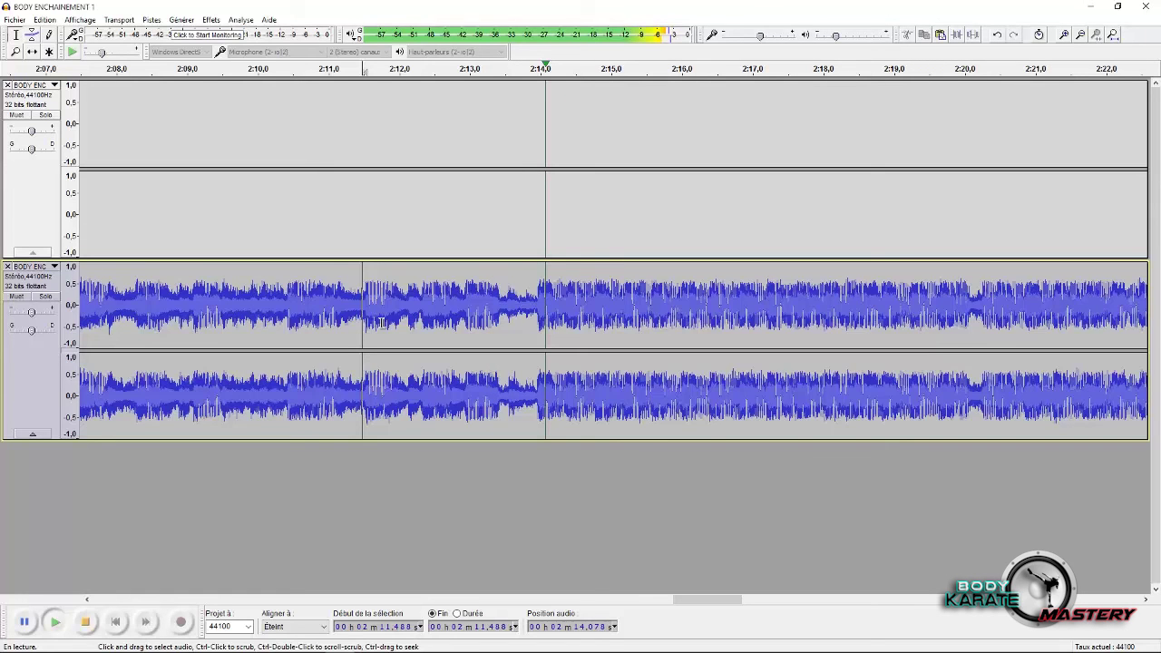
left_click_drag(364, 322, 235, 353)
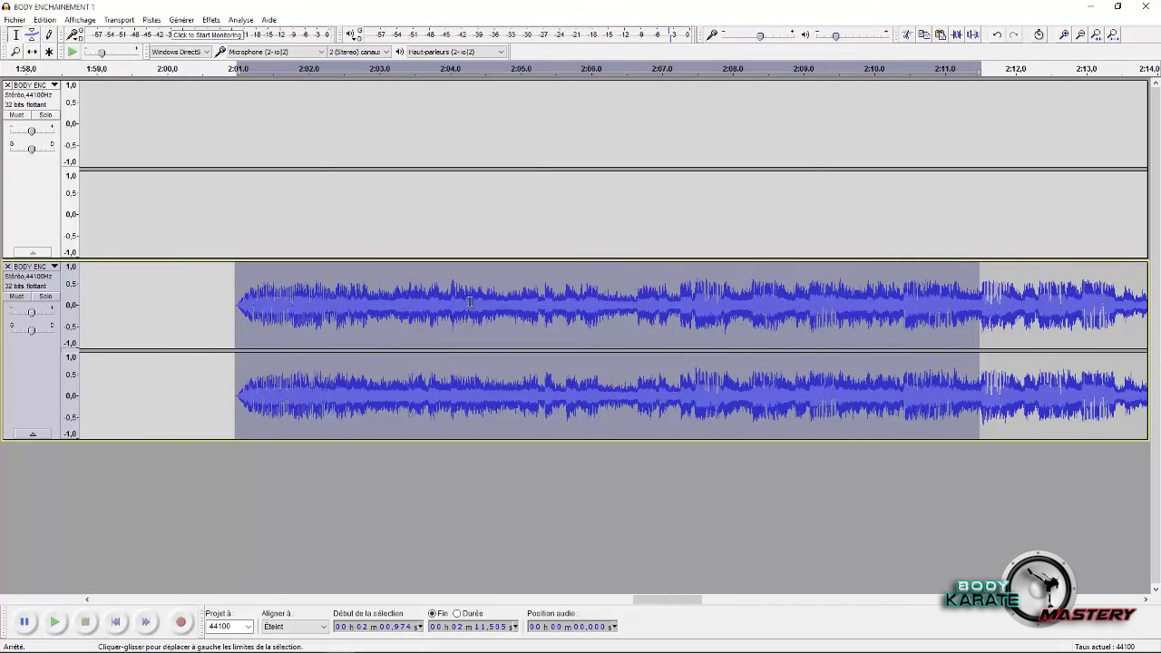
left_click(905, 33)
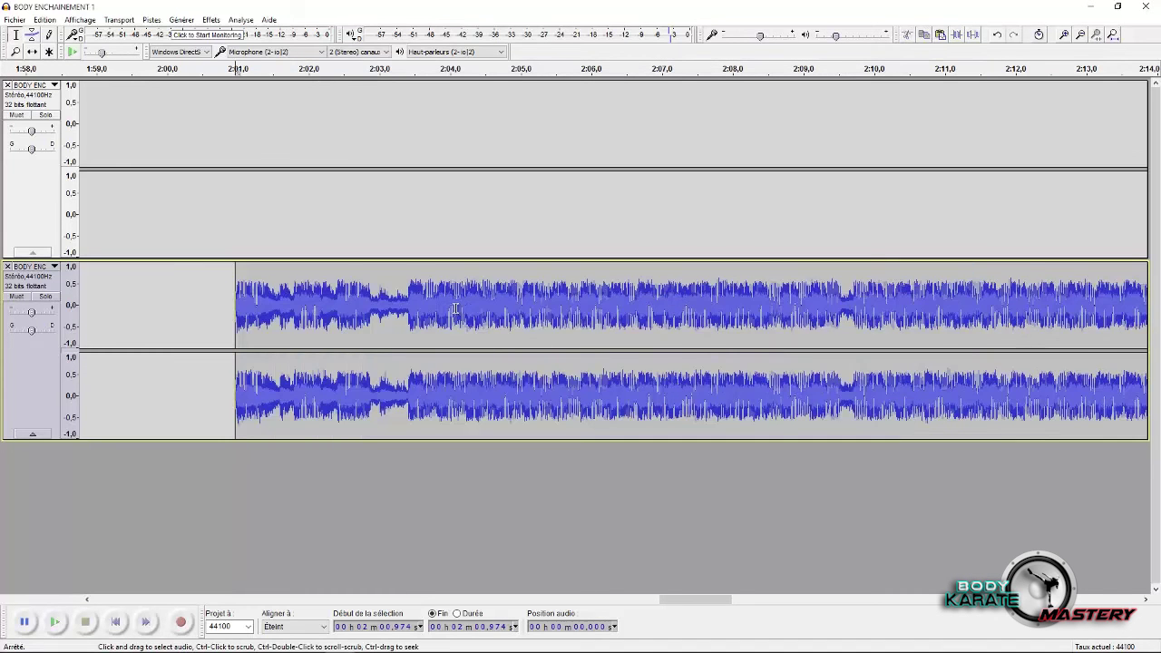
Step: Slide the second clip earlier with the time shift tool so its start slightly overlaps the end of the first clip
scroll(353, 257, "down", 4)
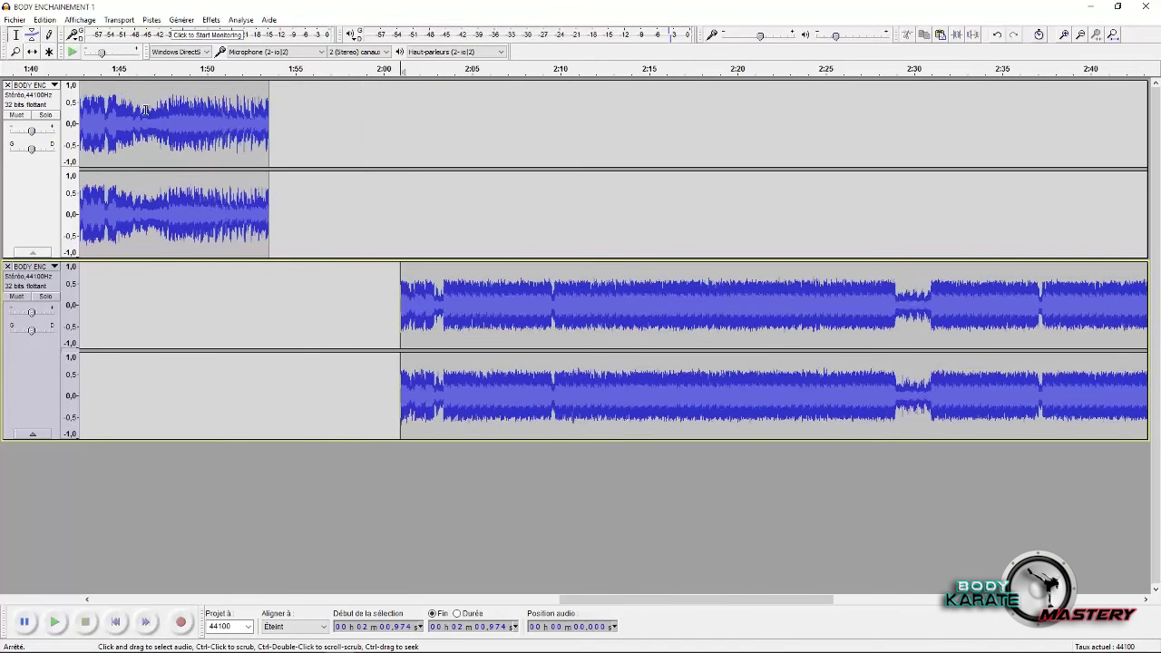
left_click(32, 52)
left_click_drag(524, 314, 407, 314)
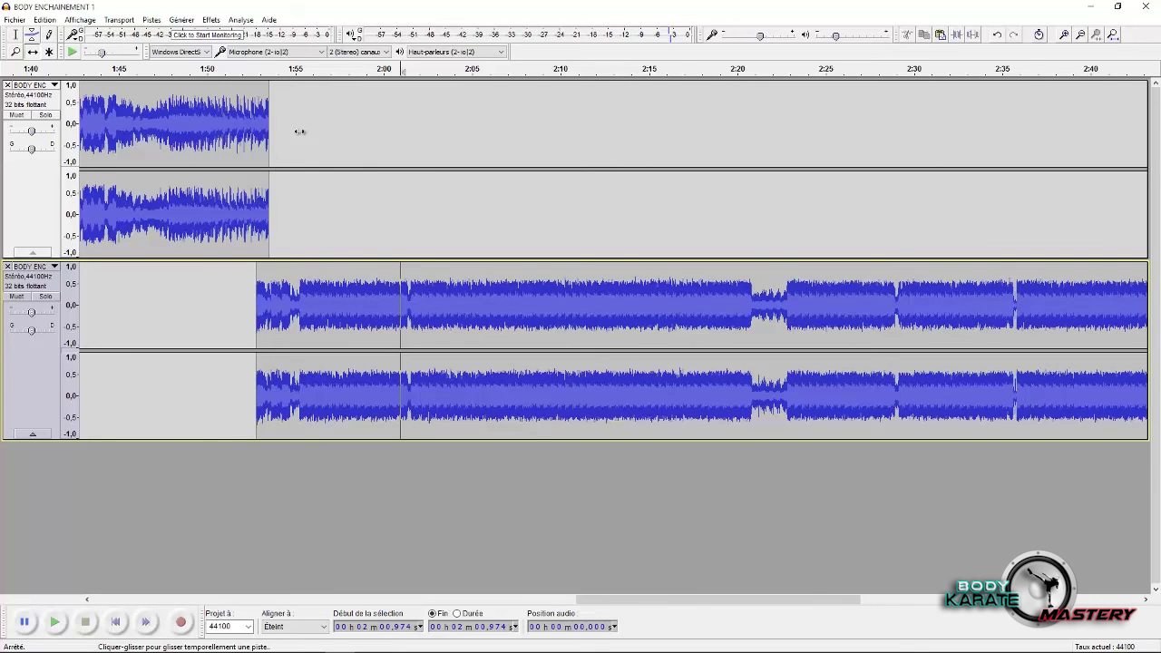
Step: Fine-tune the second clip's position against the first clip's waveform so that it starts at about 1:52.857
scroll(264, 267, "up", 4)
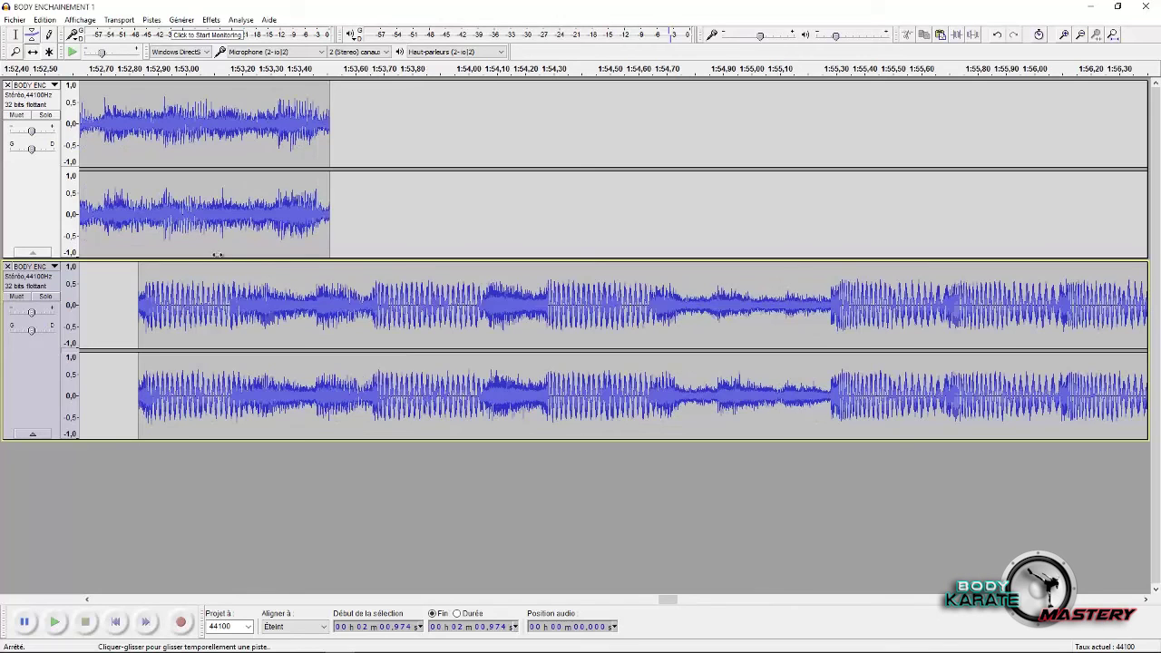
scroll(218, 305, "up", 2)
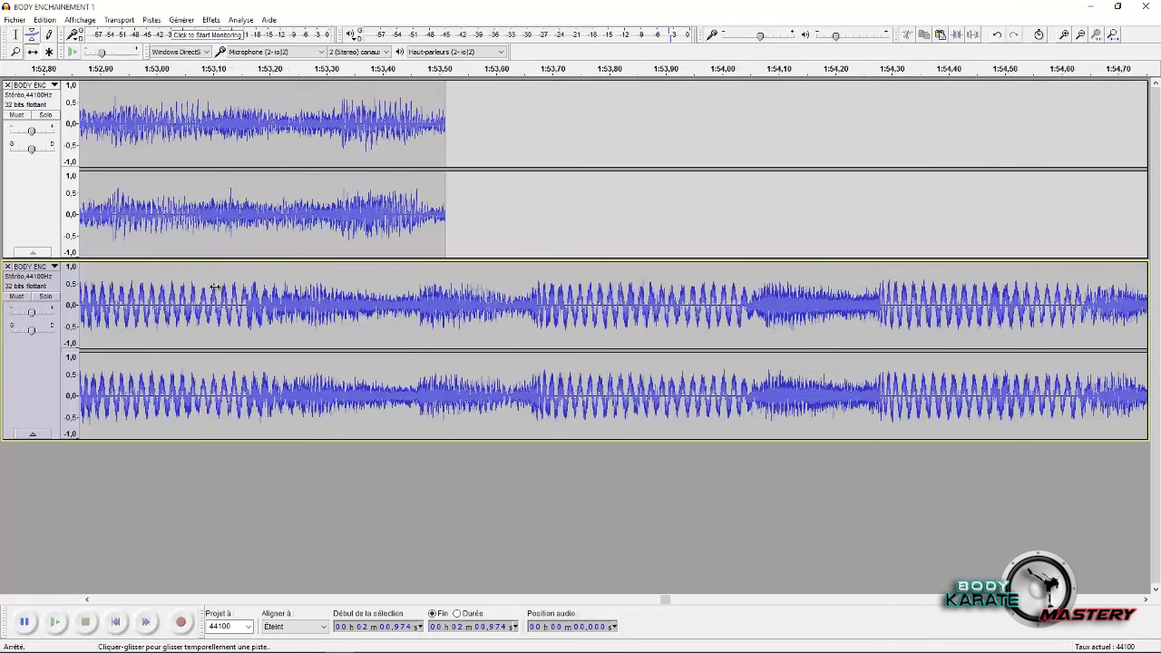
left_click_drag(218, 309, 225, 269)
scroll(226, 269, "up", 1)
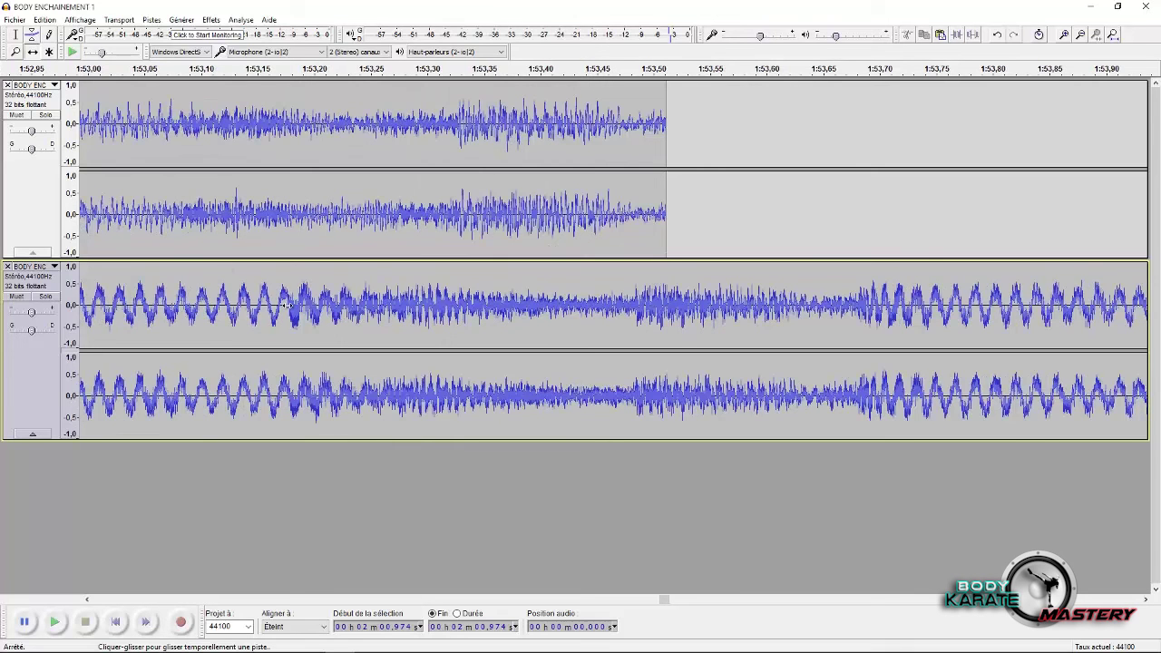
scroll(513, 297, "up", 2)
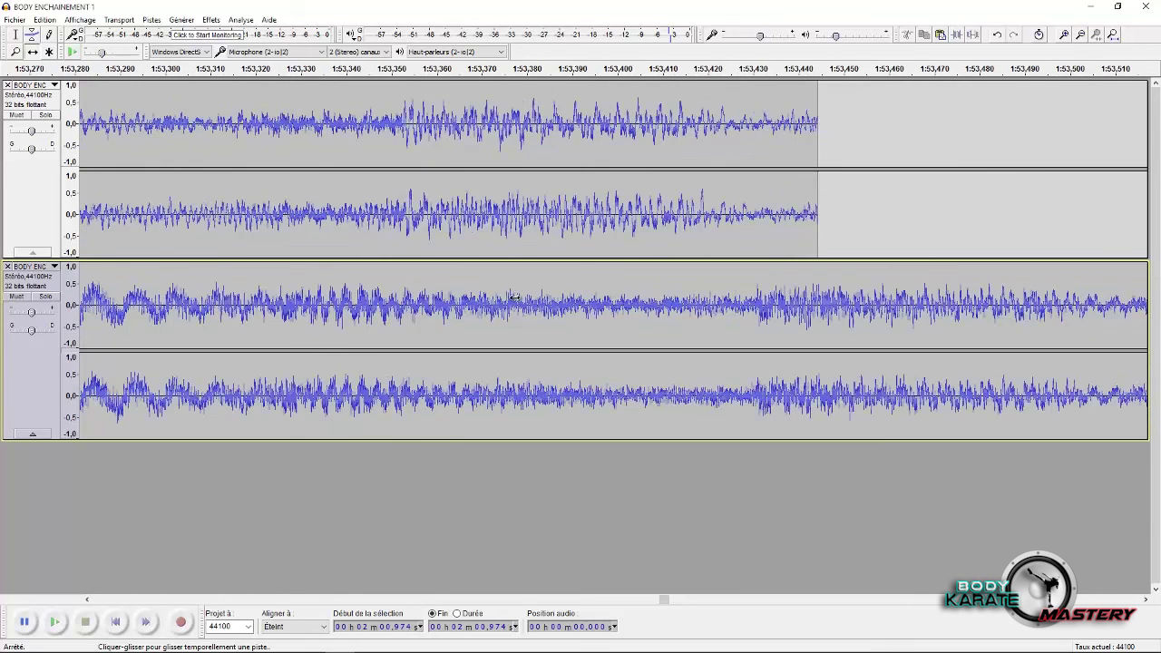
scroll(513, 297, "down", 1)
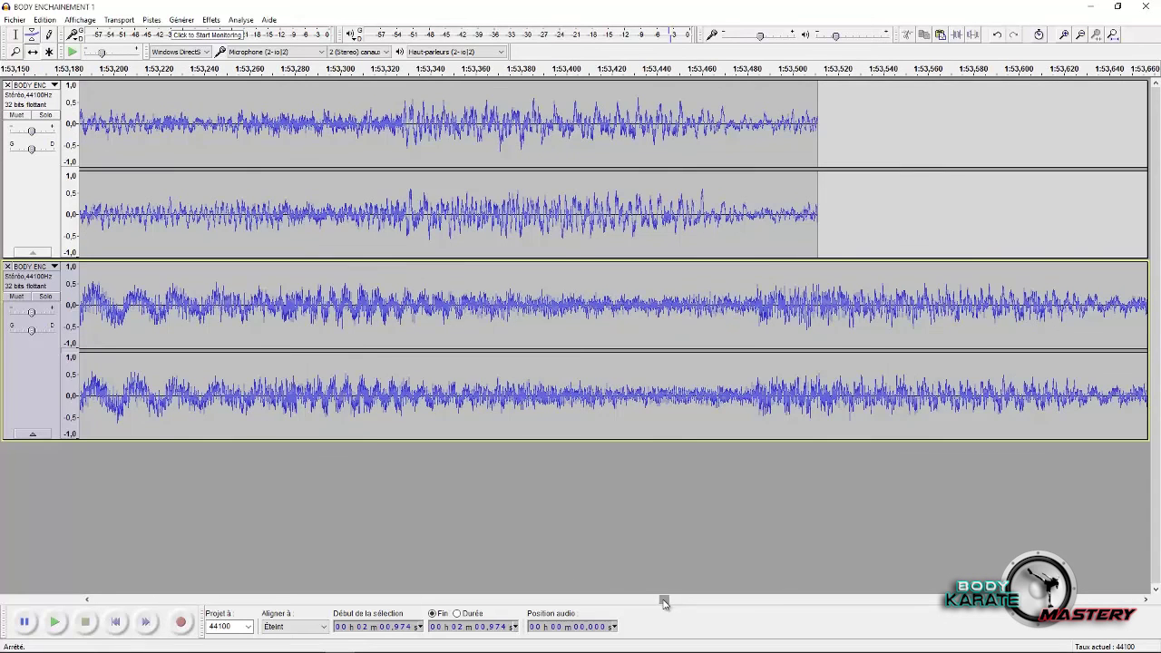
scroll(663, 603, "left", 3)
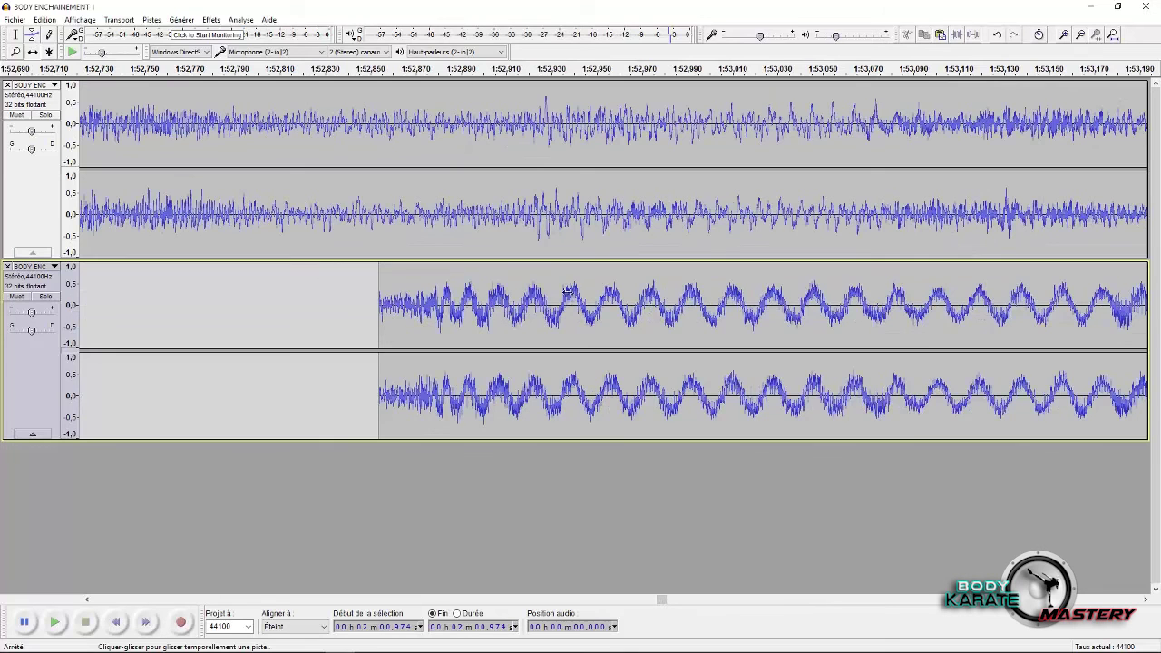
left_click_drag(574, 299, 576, 297)
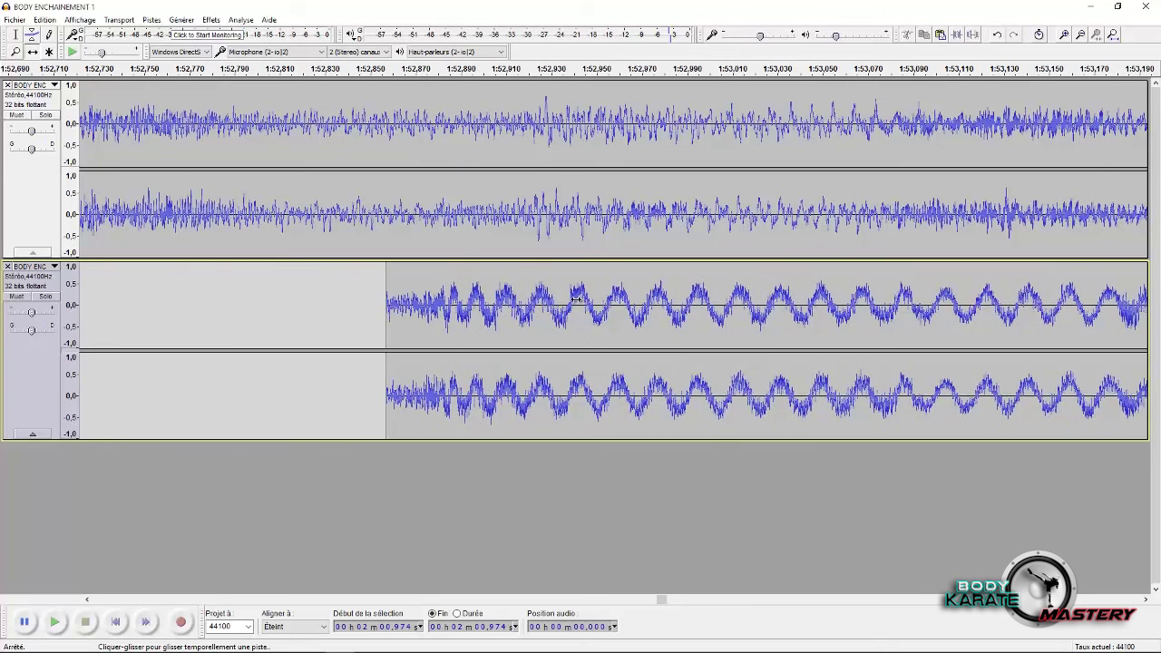
Step: Play the overlap between the two clips with the selection tool from about 1:52.4 and again from about 1:50.6
scroll(526, 273, "down", 4)
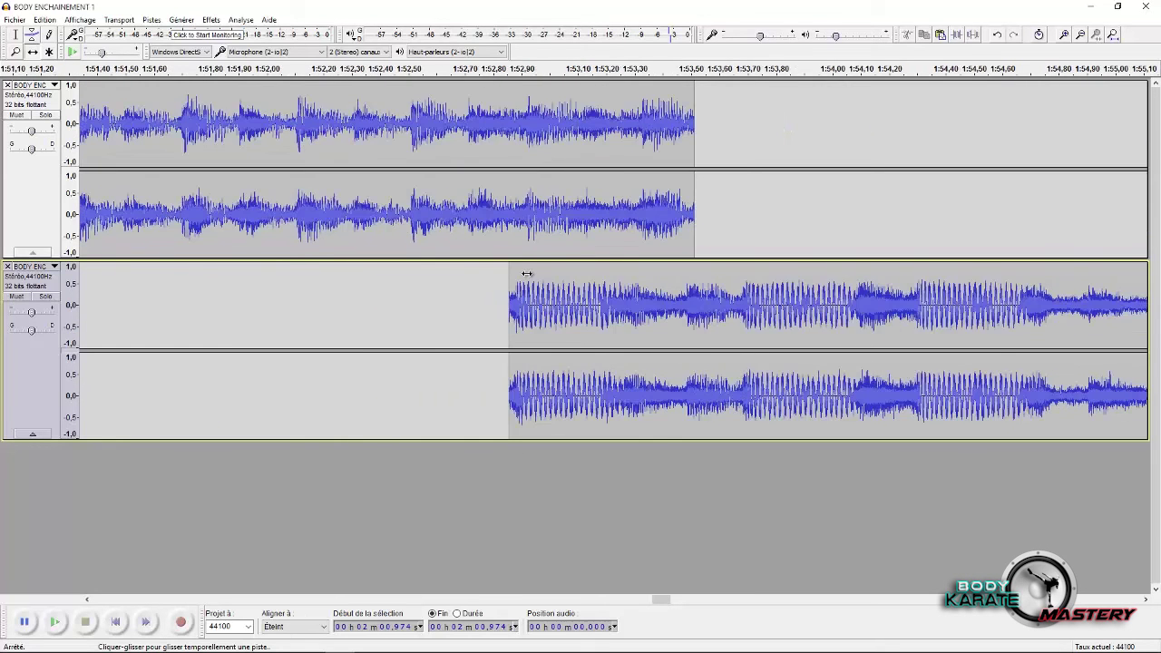
left_click(15, 35)
left_click(446, 218)
key("space")
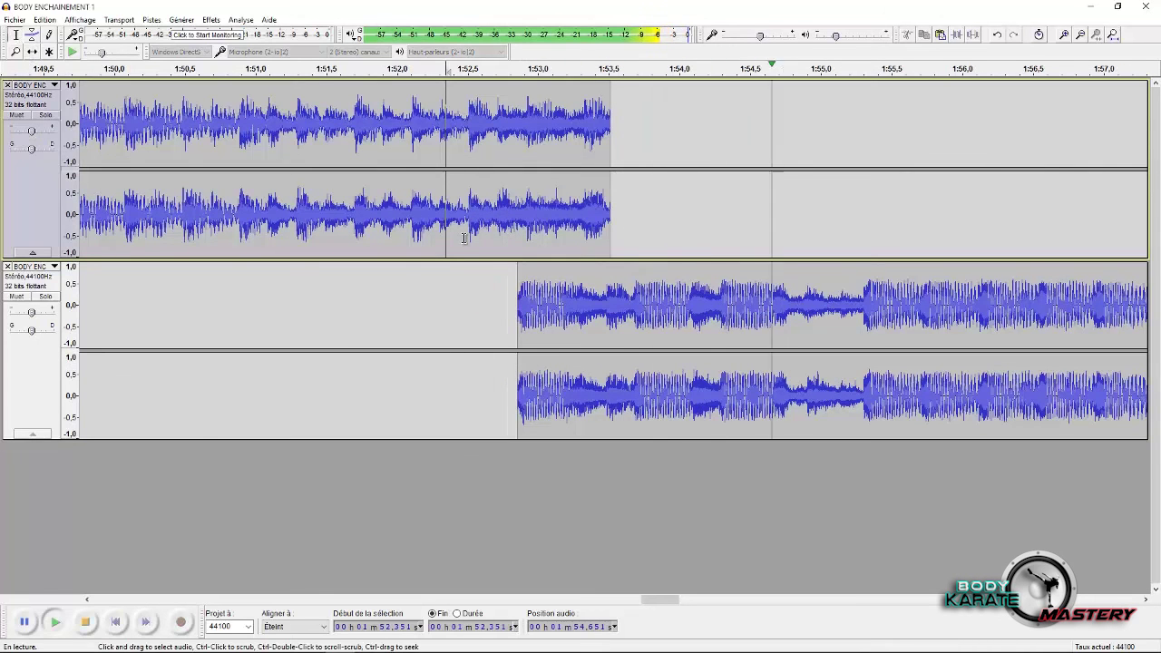
key("space")
left_click(204, 194)
key("space")
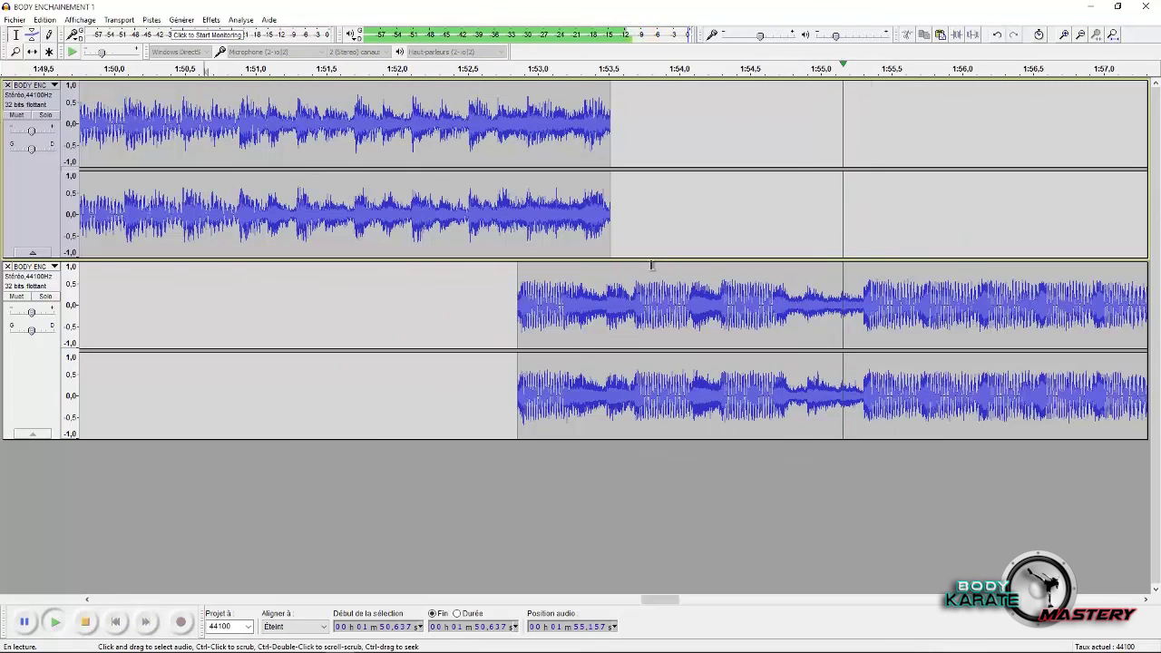
key("space")
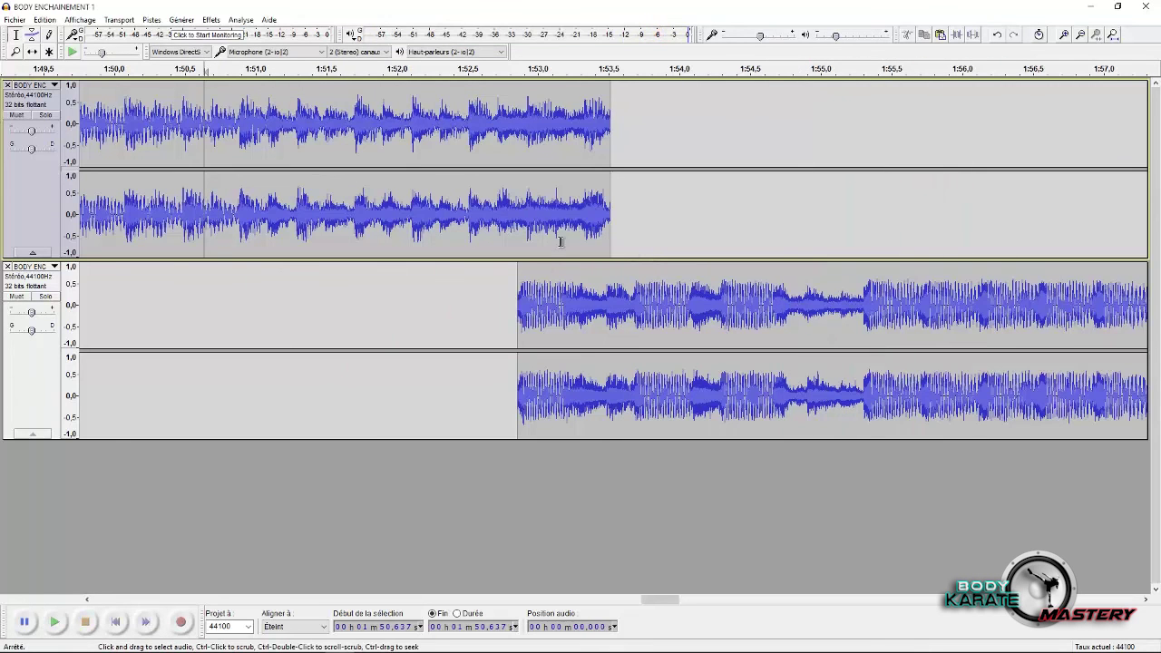
Step: Fade out the end of the first clip over the overlap, from about 1:52.857 to 1:53.511
left_click(610, 132)
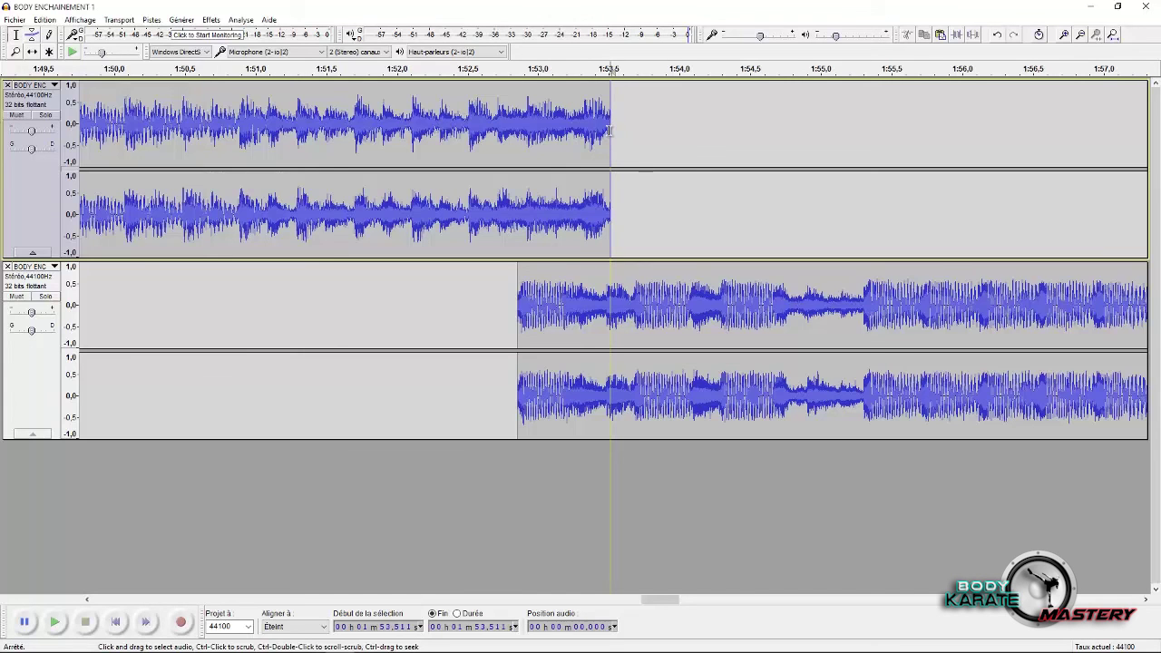
left_click_drag(590, 130, 515, 151)
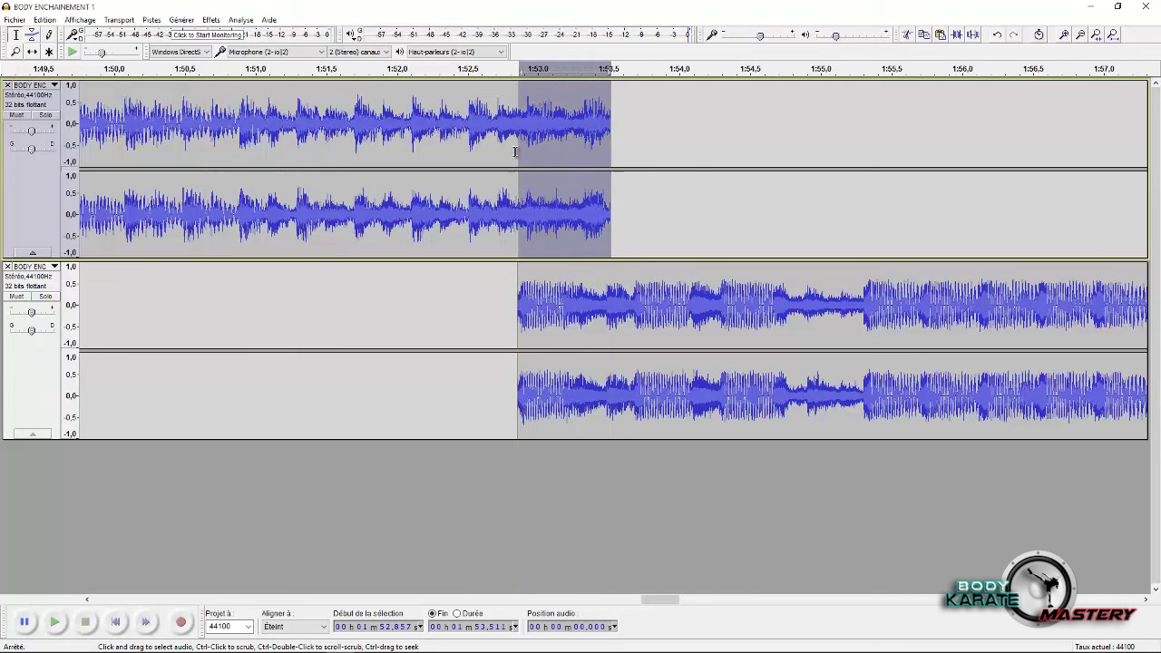
left_click(214, 20)
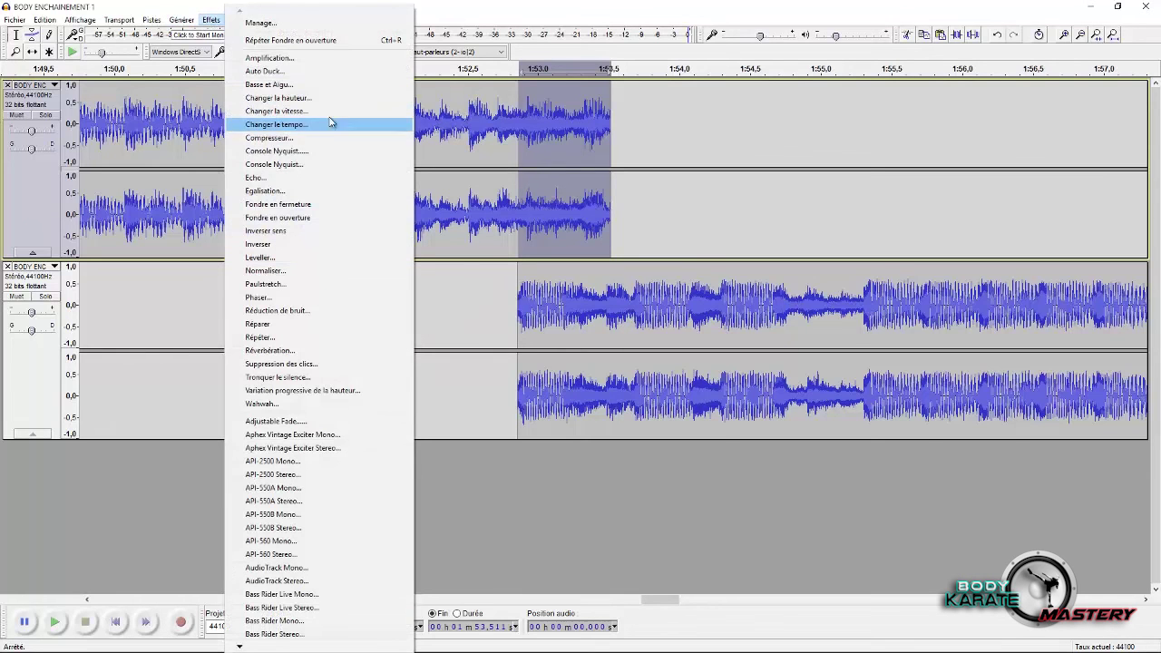
left_click(291, 207)
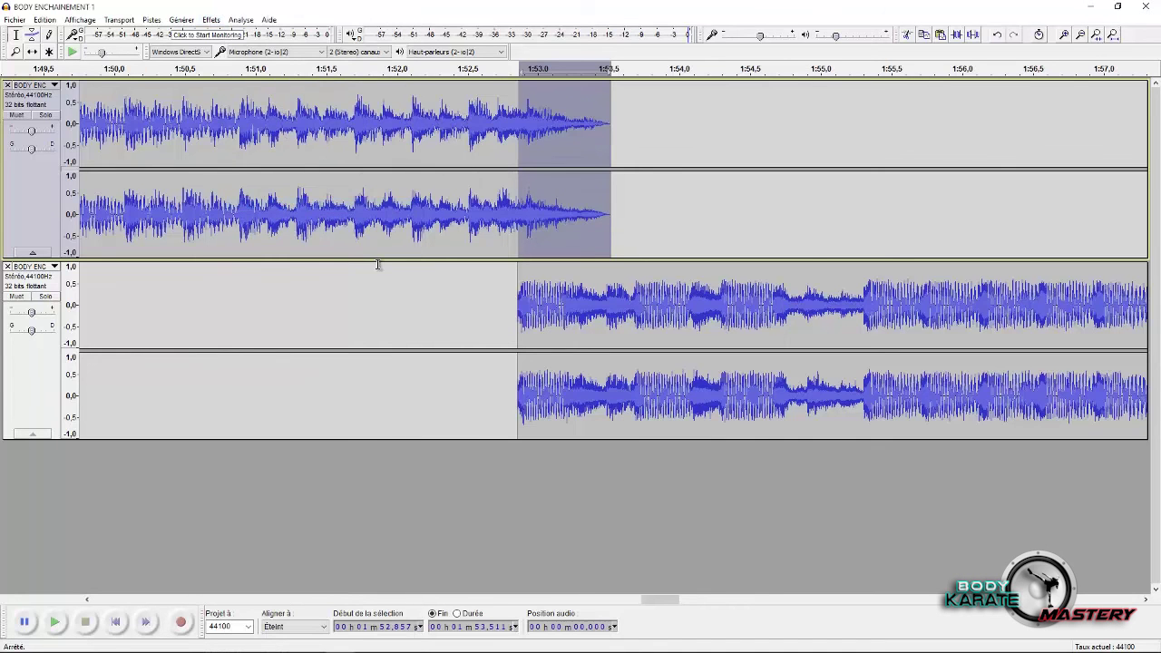
Step: Fade in the start of the second clip over the same overlap, from about 1:52.857 to 1:53.511
left_click_drag(519, 291, 599, 302)
left_click(210, 19)
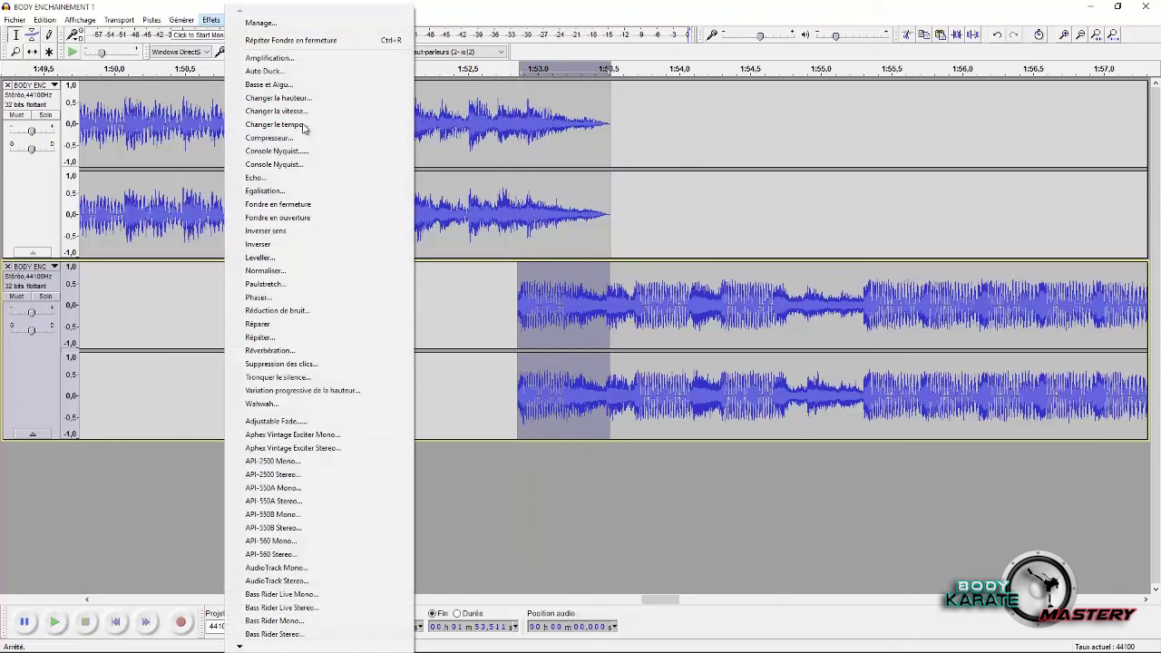
left_click(318, 220)
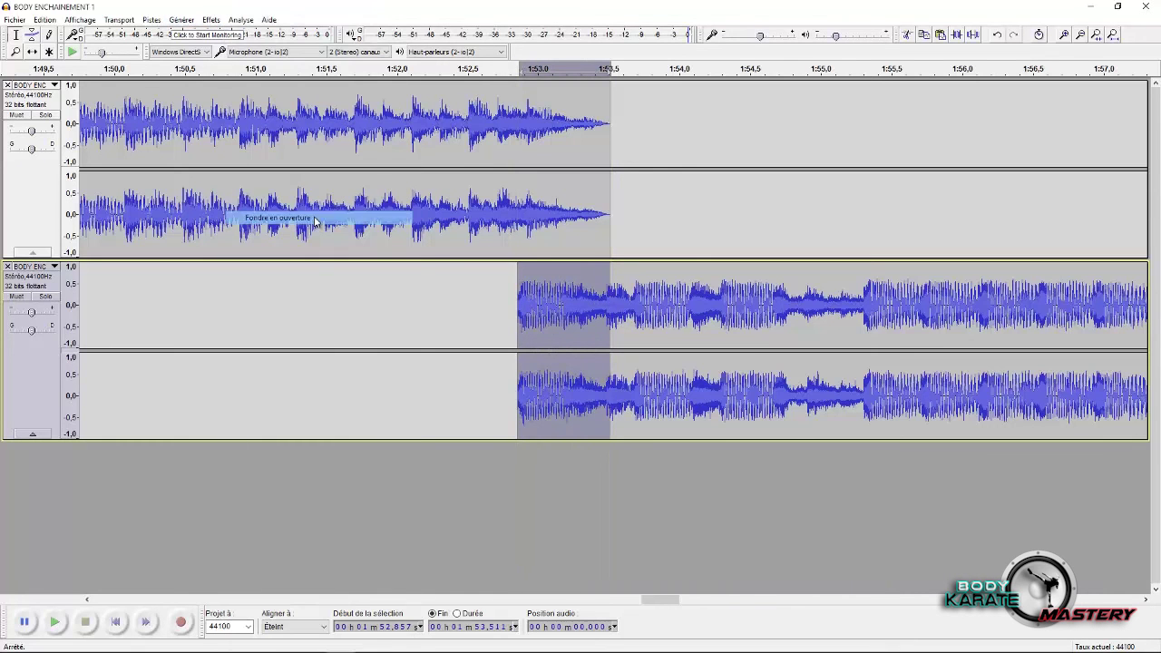
Step: Play the crossfade from about 1:51.9 and again from about 1:49.7, then place the cursor at about 1:59.2 in the first track
left_click(382, 281)
key("space")
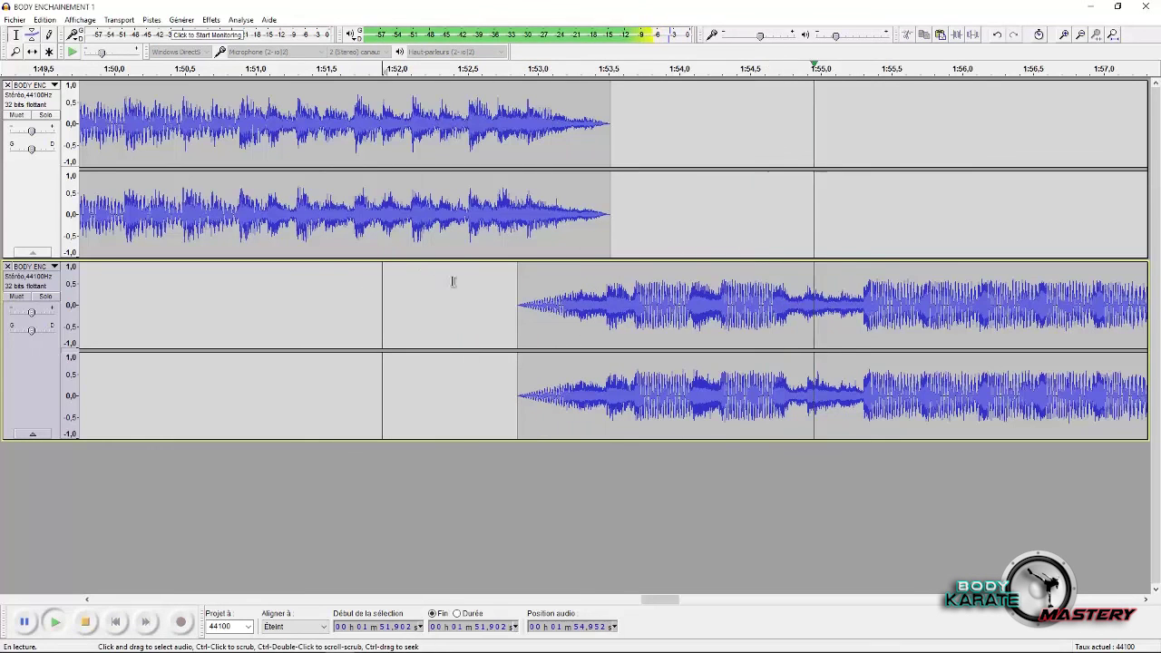
key("space")
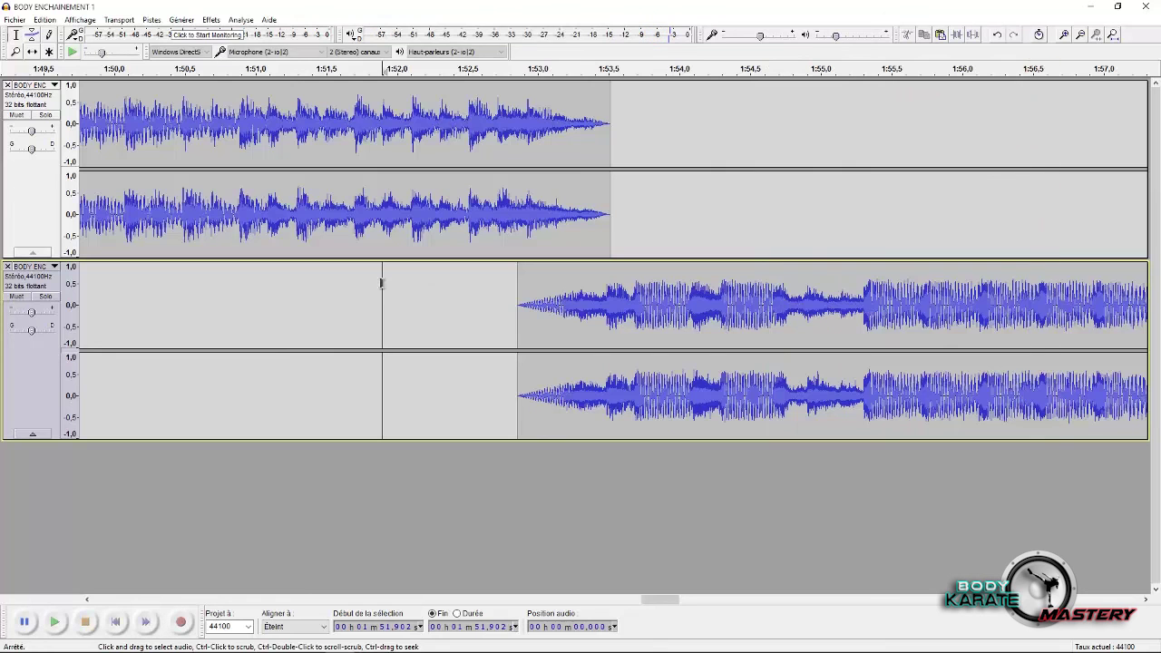
scroll(381, 283, "down", 4)
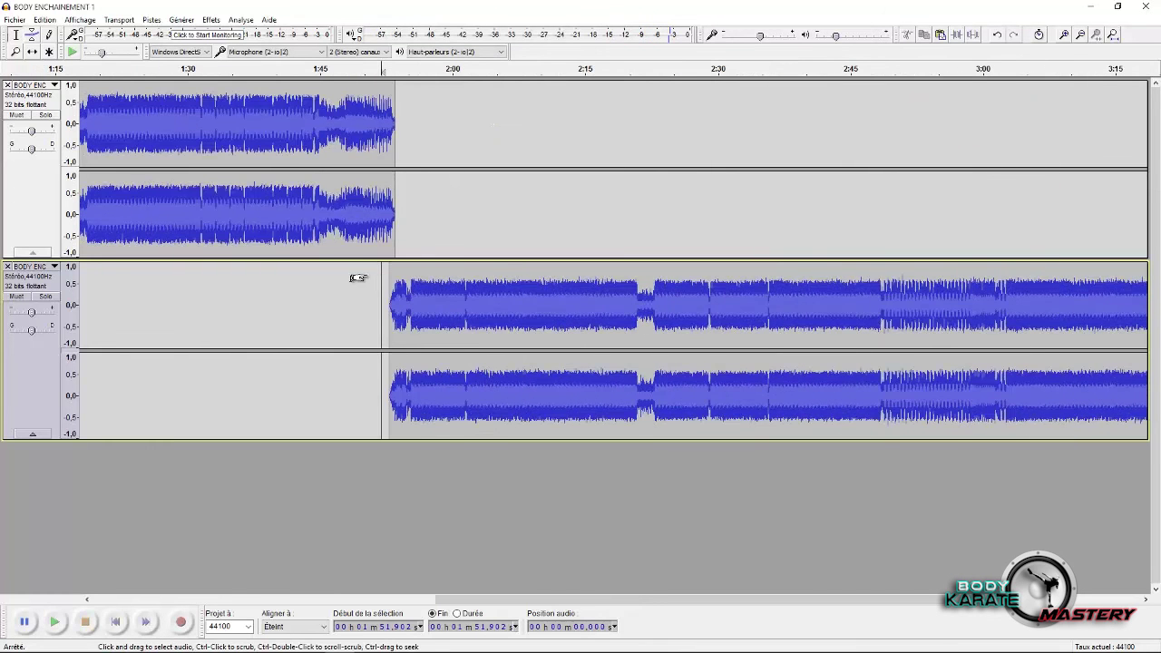
left_click(350, 276)
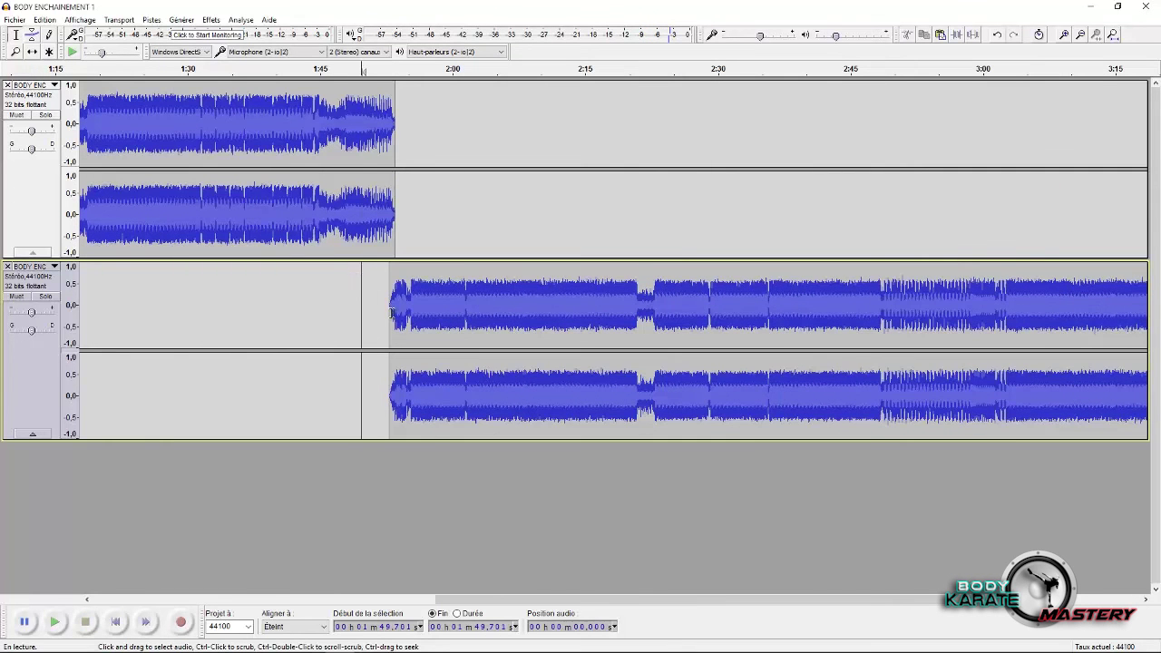
key("space")
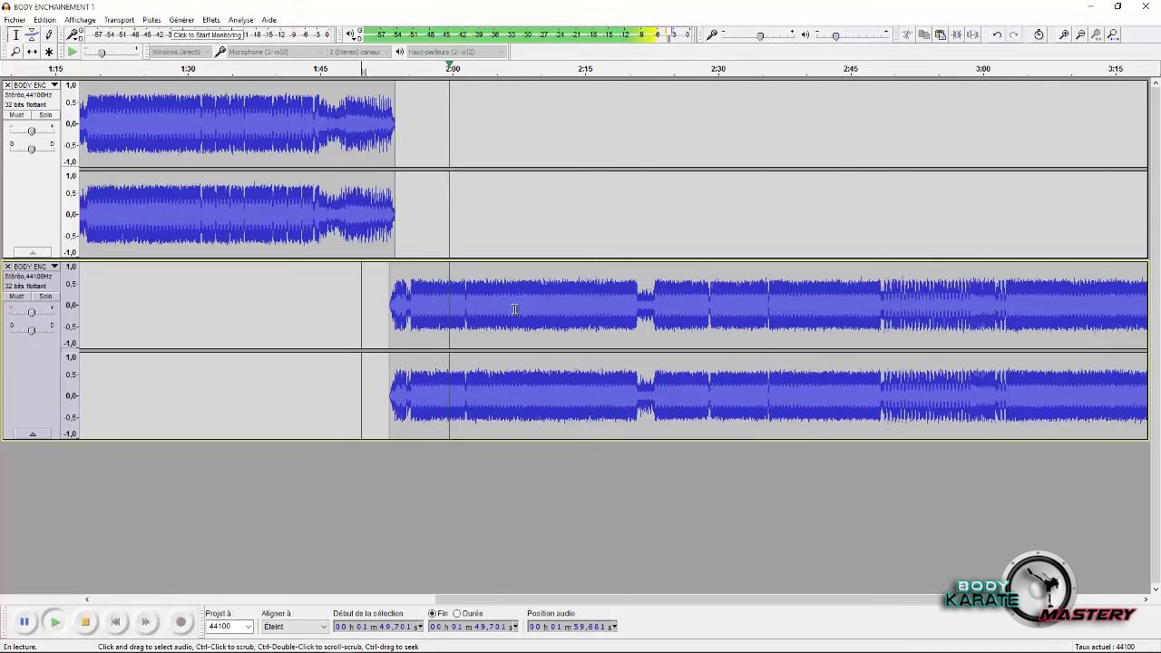
left_click(442, 237)
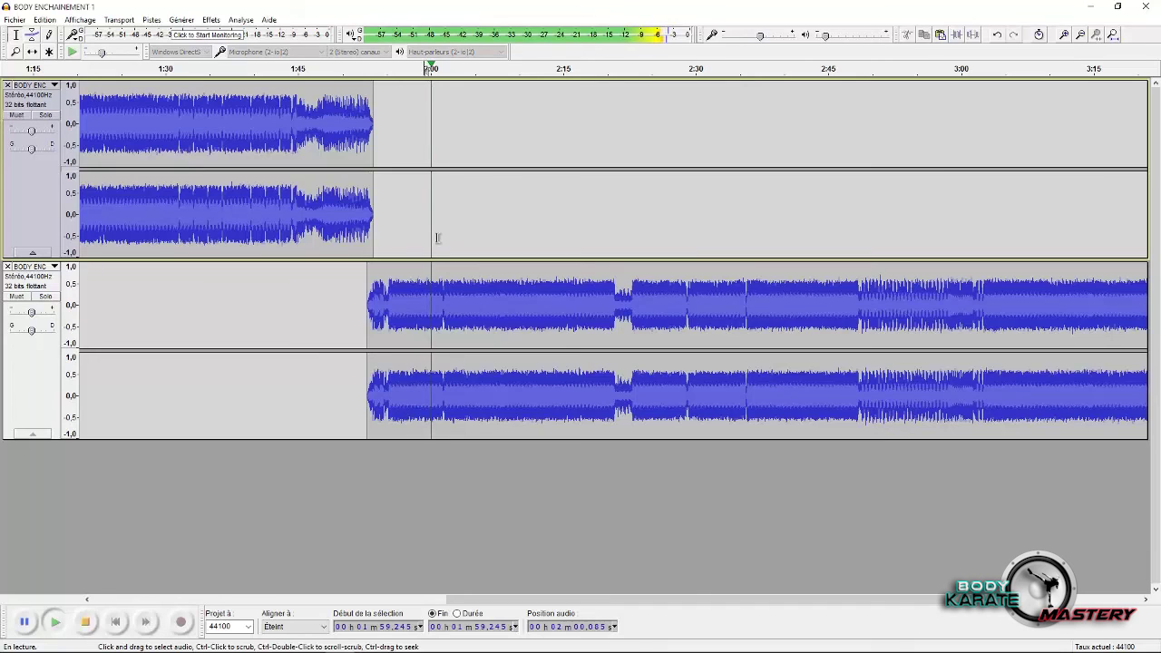